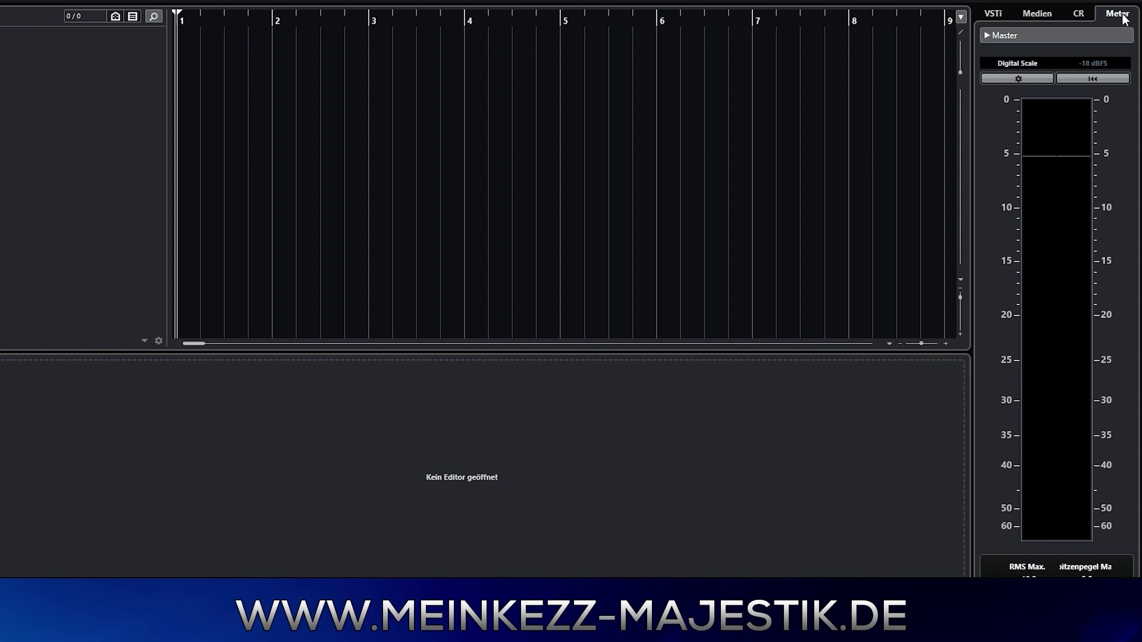
Step: Look over the Control Room view and browse the Loops and Samples content in the media browser
click(1080, 15)
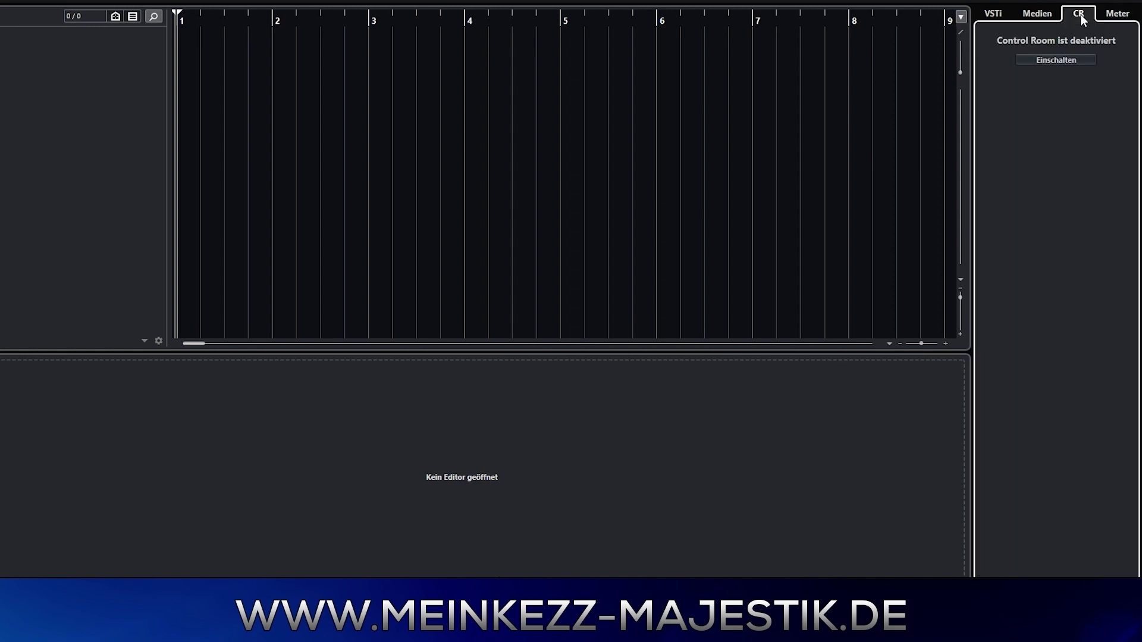
click(1039, 16)
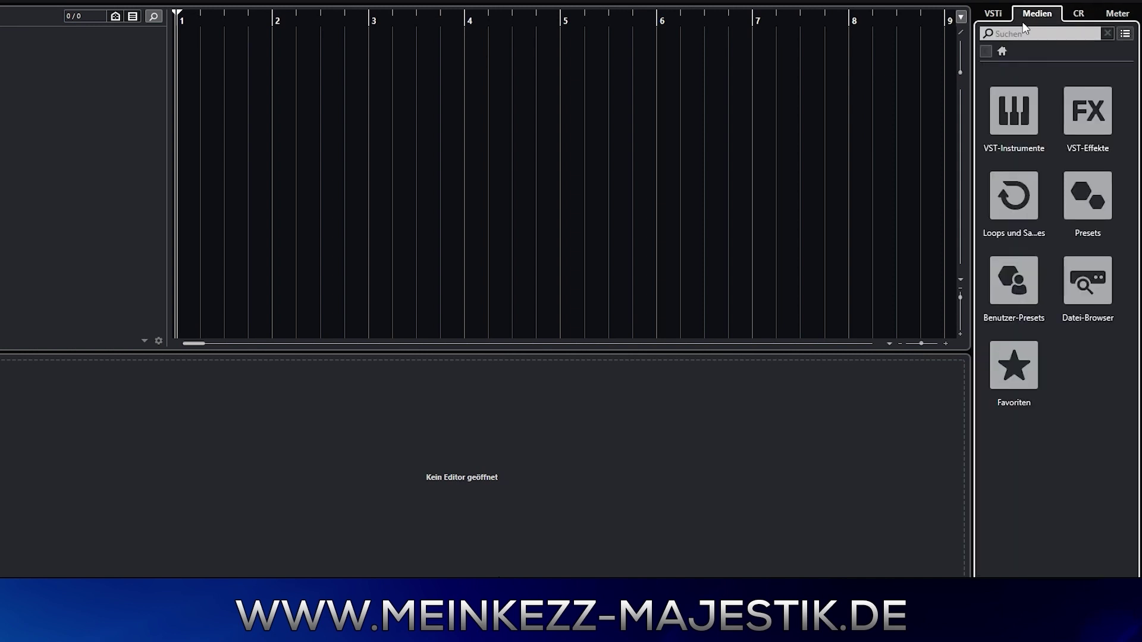
click(1015, 196)
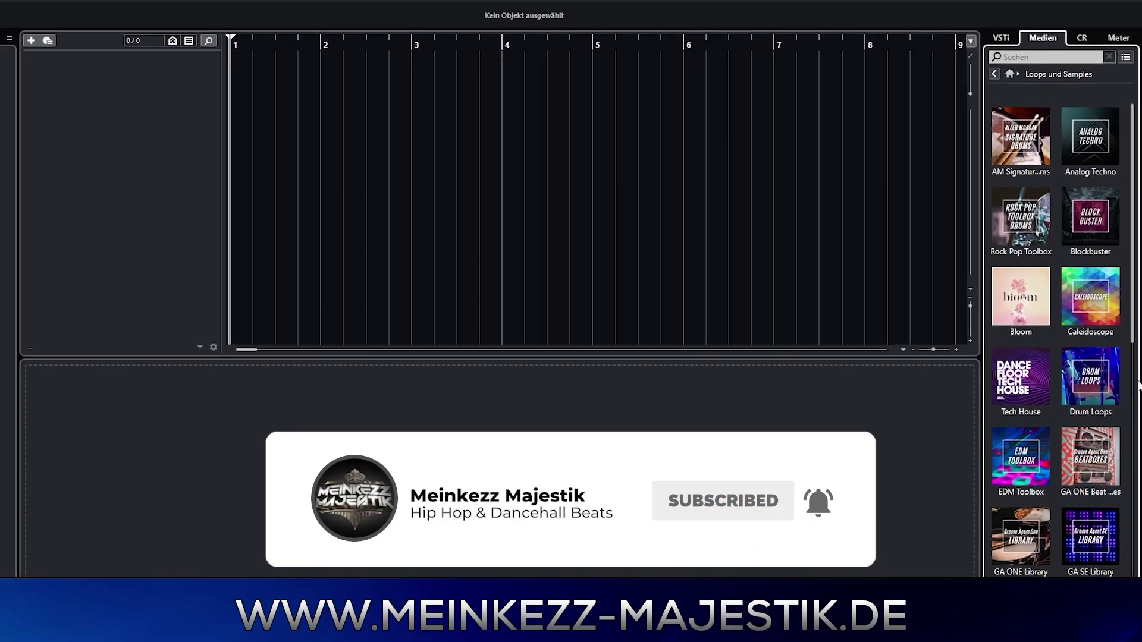
drag(1137, 348, 1133, 412)
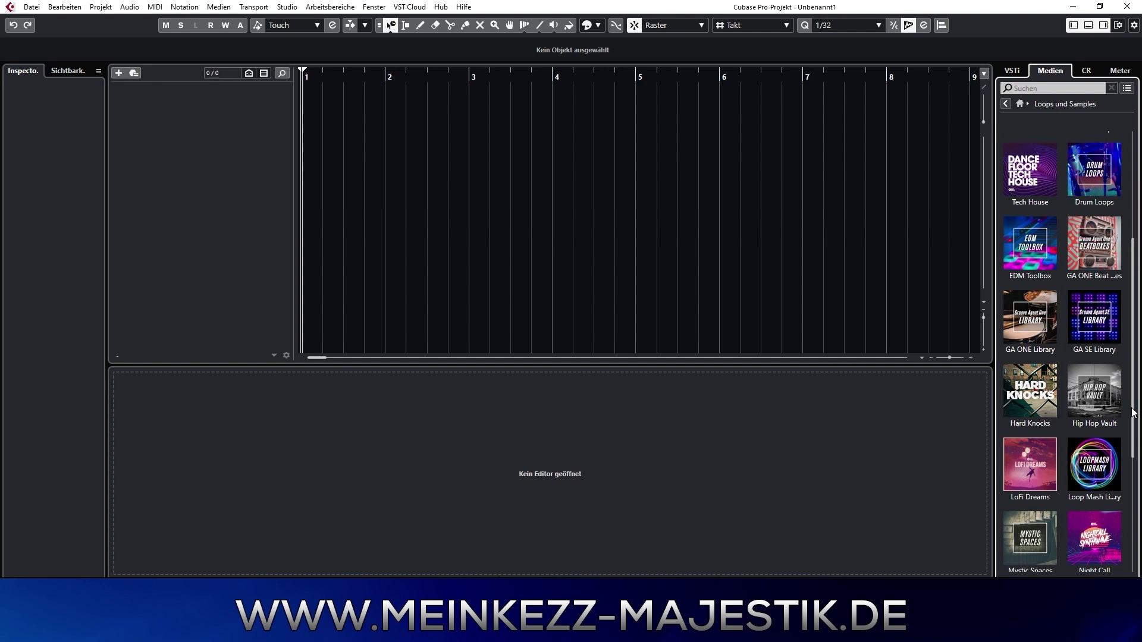
scroll(1134, 412, down, 3)
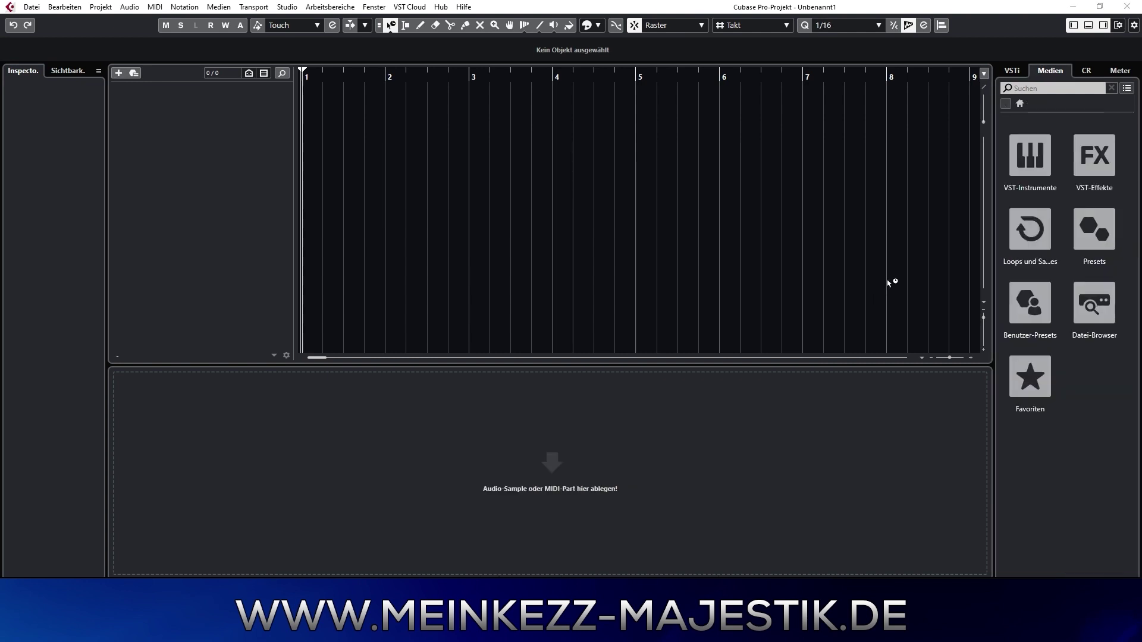
Step: Open the KICKS folder of CAMORO DRUMKIT in the file browser, inside the 1.DRUM KITS favourite
click(1093, 305)
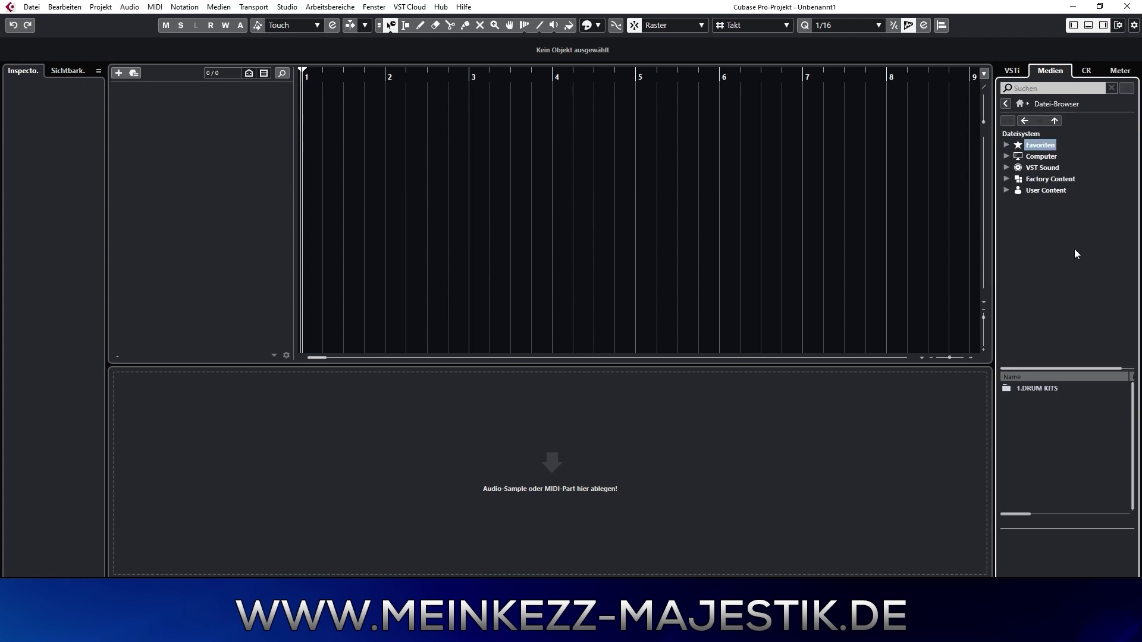
click(1034, 157)
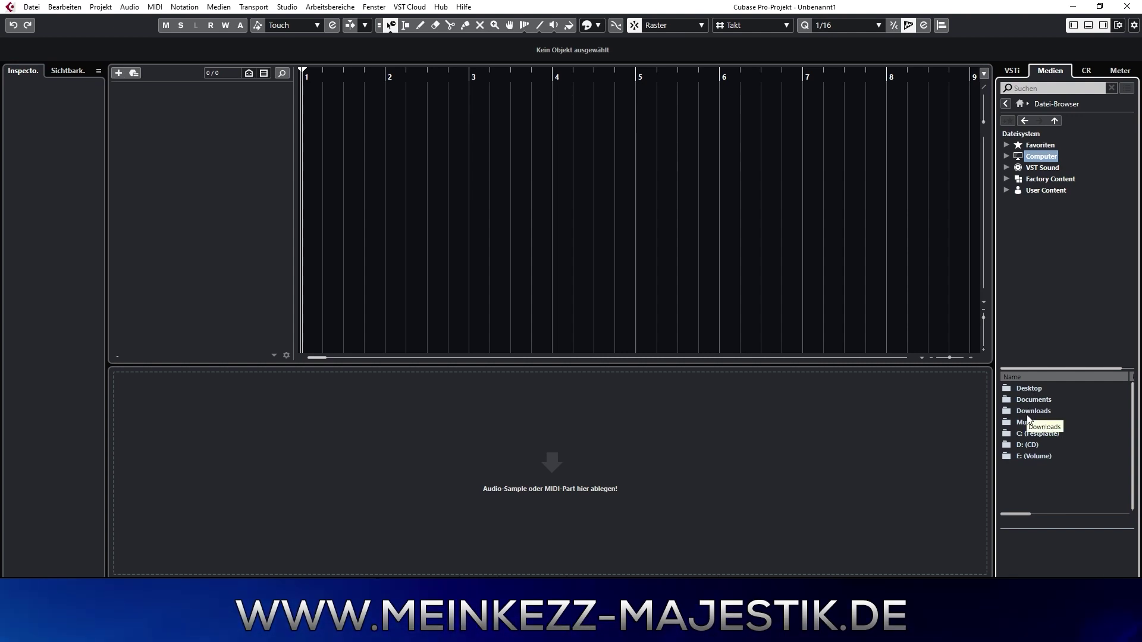
click(1010, 146)
click(1005, 144)
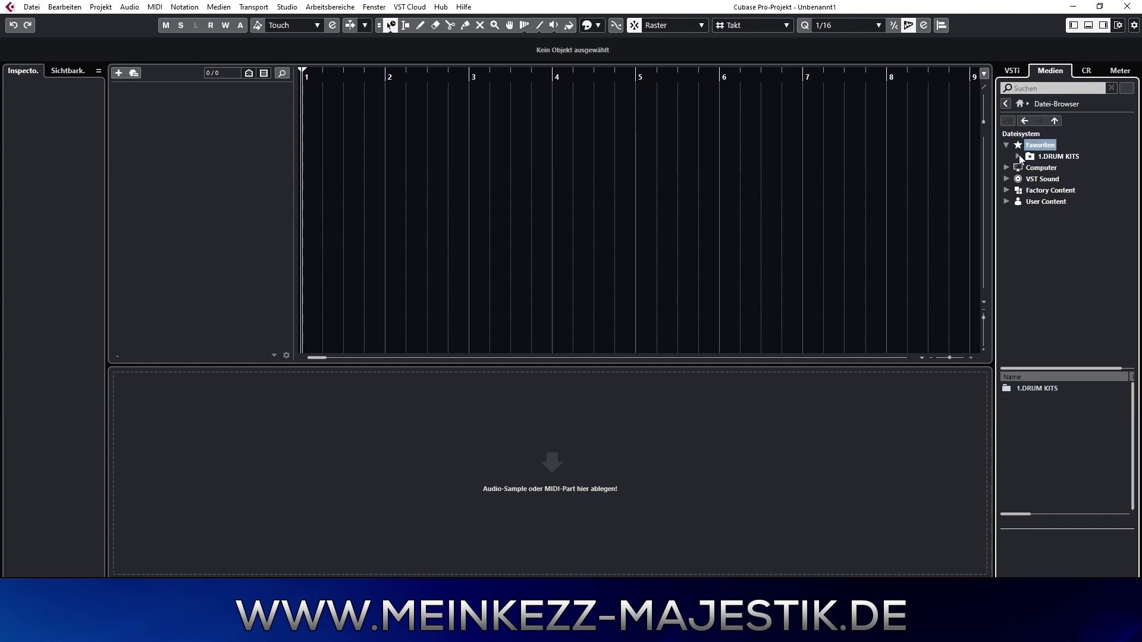
click(1019, 157)
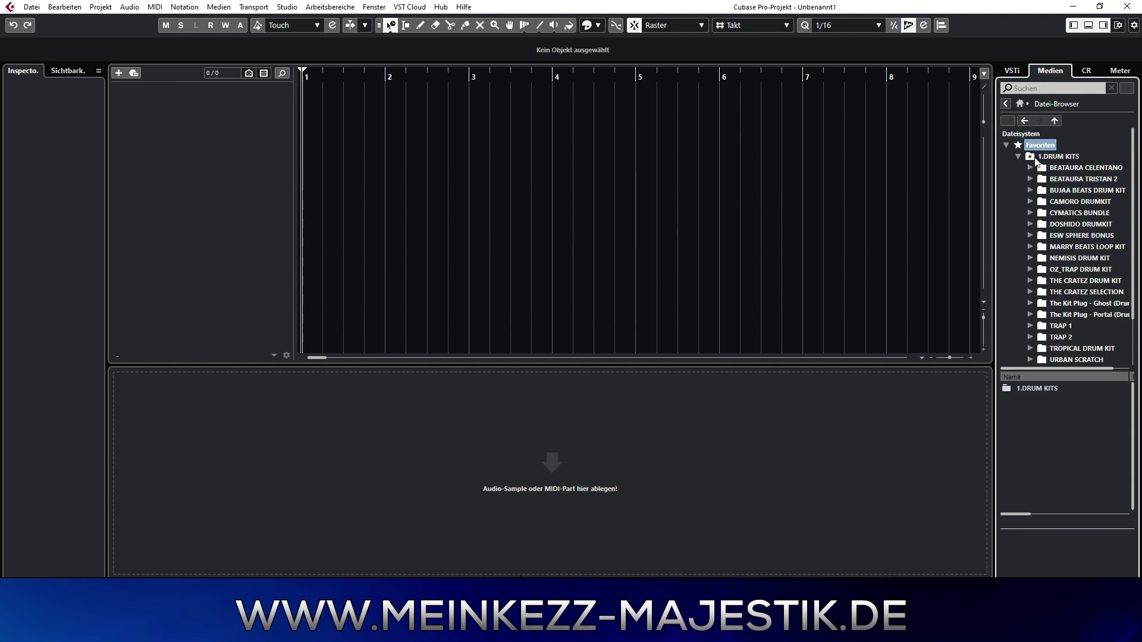
click(1069, 203)
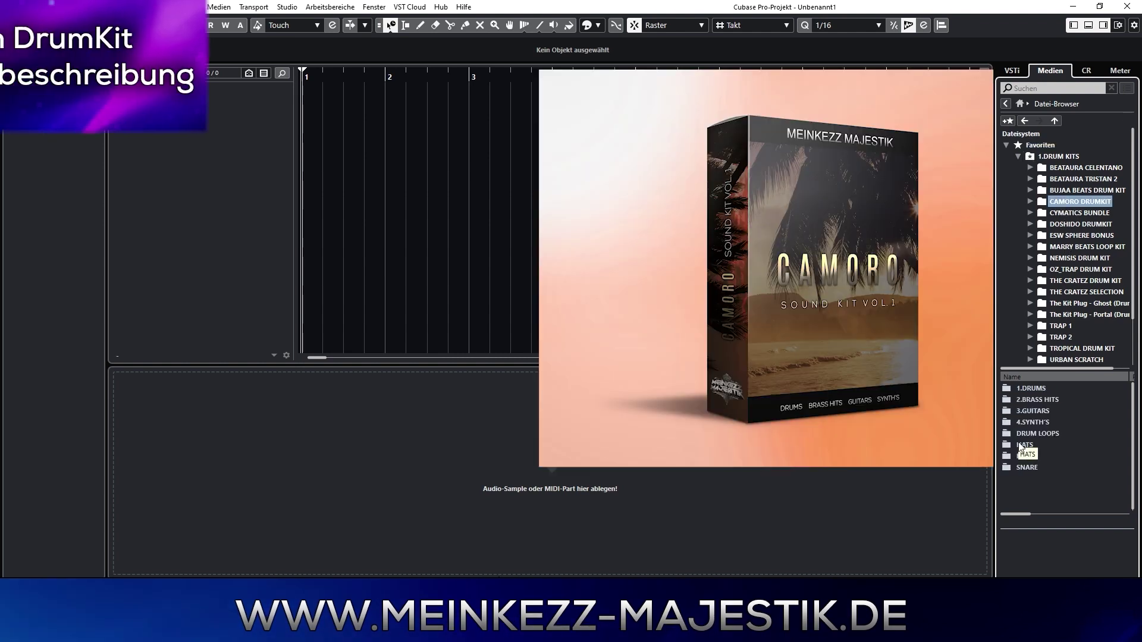
double_click(1024, 456)
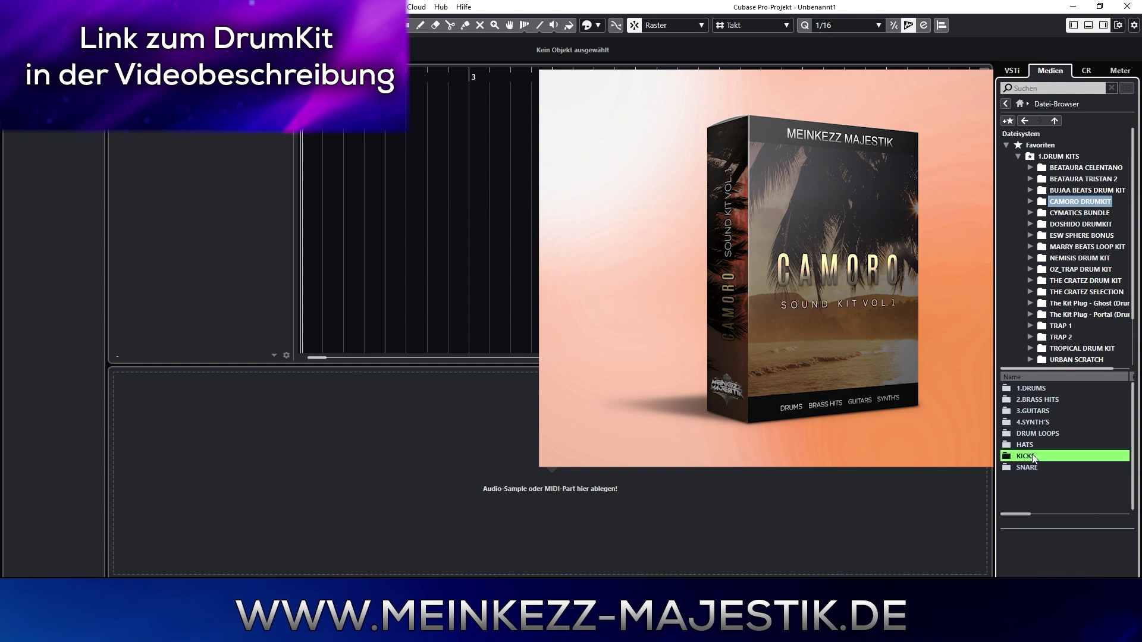
Step: Audition several kick samples and load 1.KICK into a new sampler track
click(1027, 400)
click(1027, 411)
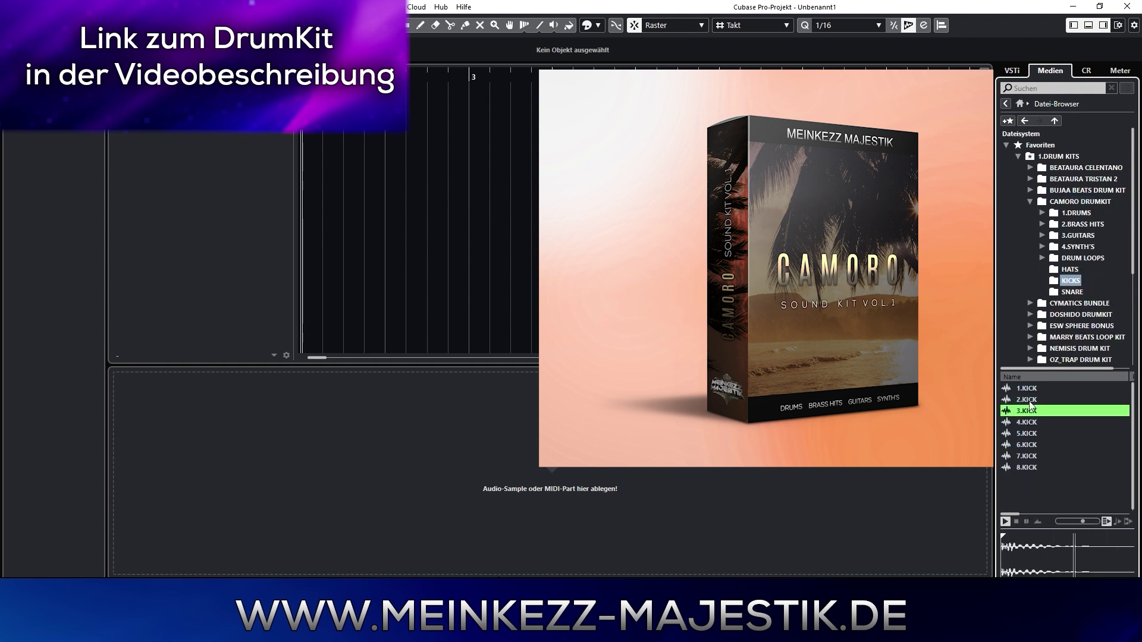
click(1029, 388)
drag(1032, 389, 583, 489)
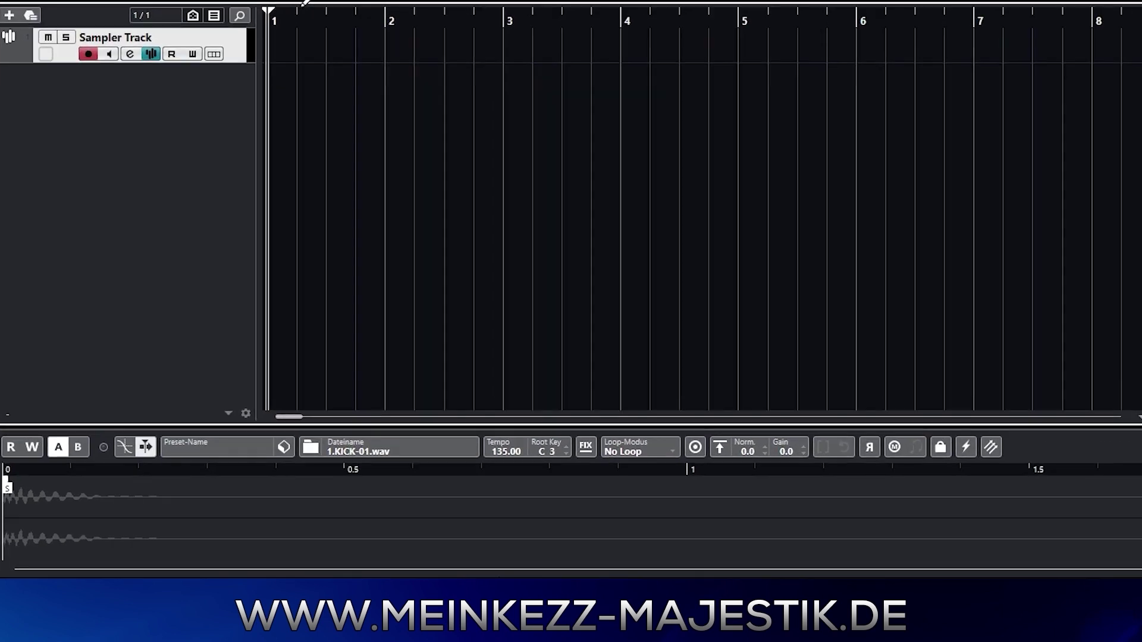
Step: Set the cycle range from bar 1 to bar 3, create a matching kick part, and open it in a separate key editor window
drag(325, 4, 505, 4)
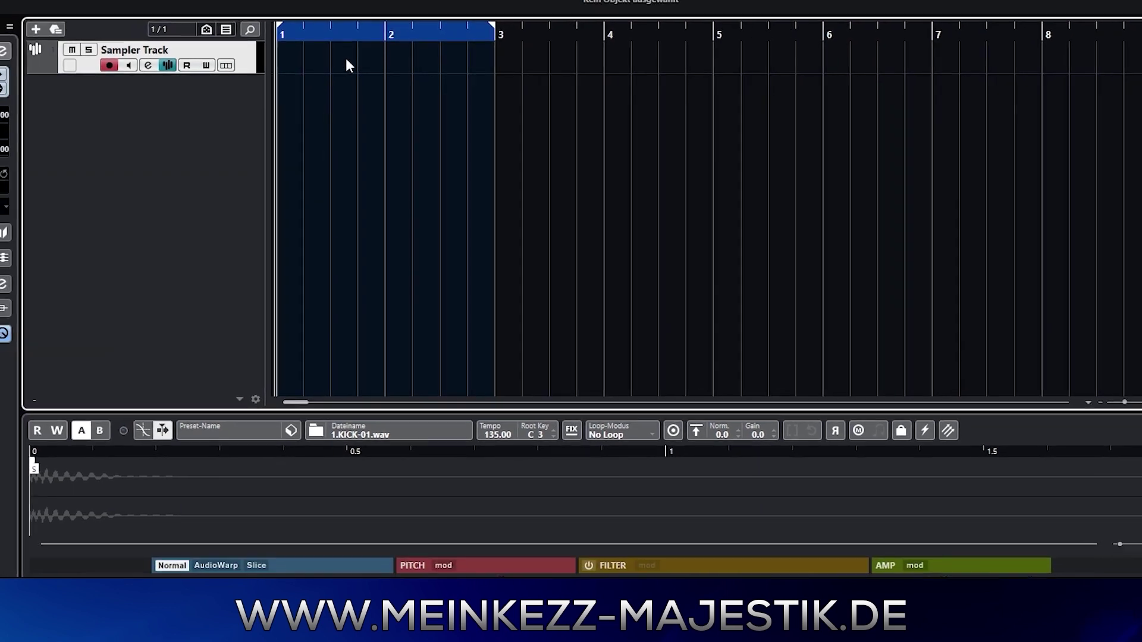
double_click(347, 60)
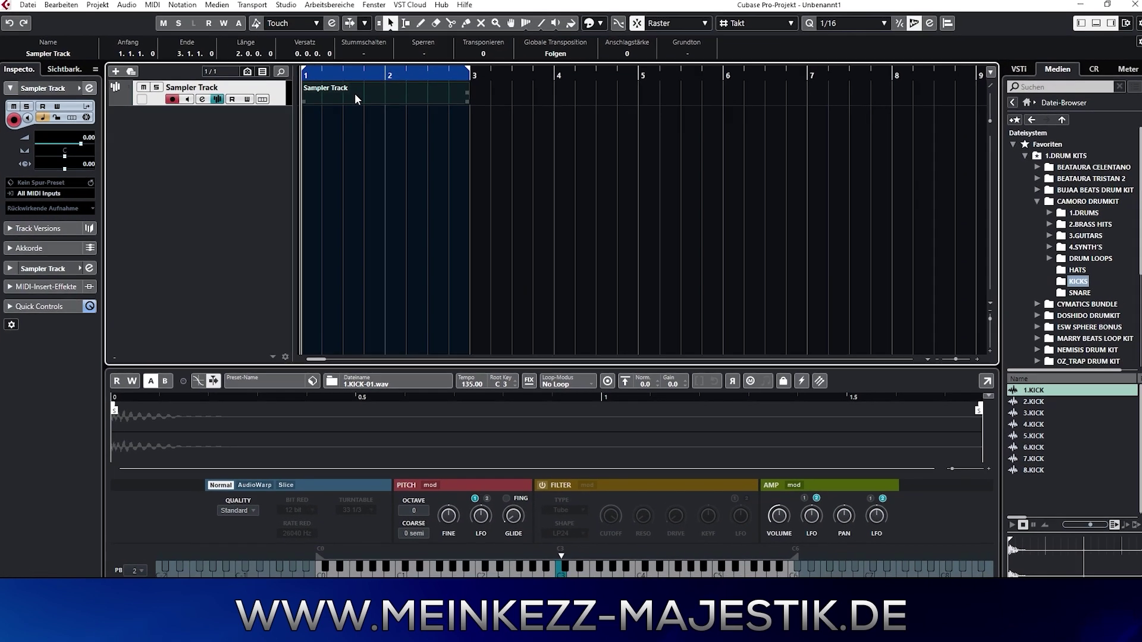
double_click(354, 93)
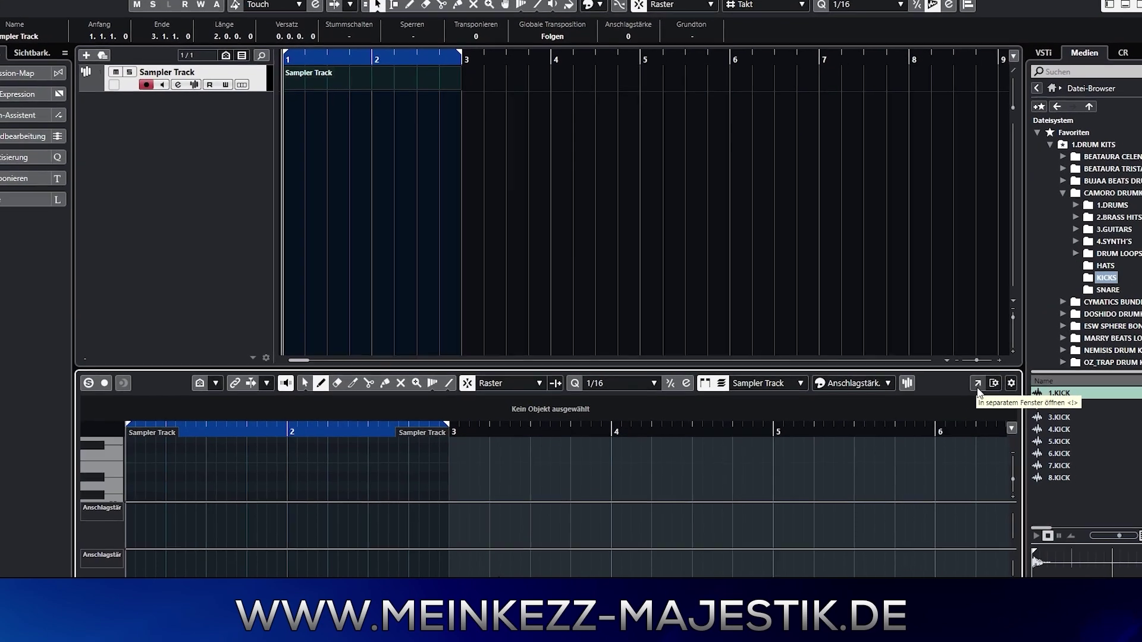
click(978, 392)
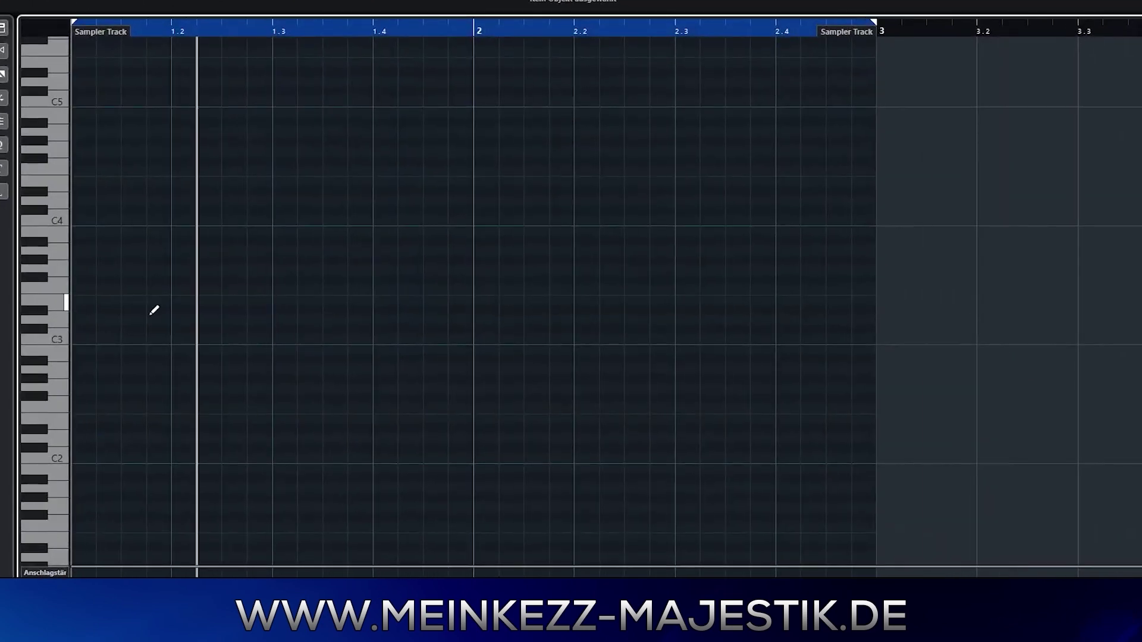
Step: Enter C3 notes on all four beats of bar 1, duplicate them into bar 2, and close the key editor window
click(80, 339)
click(182, 339)
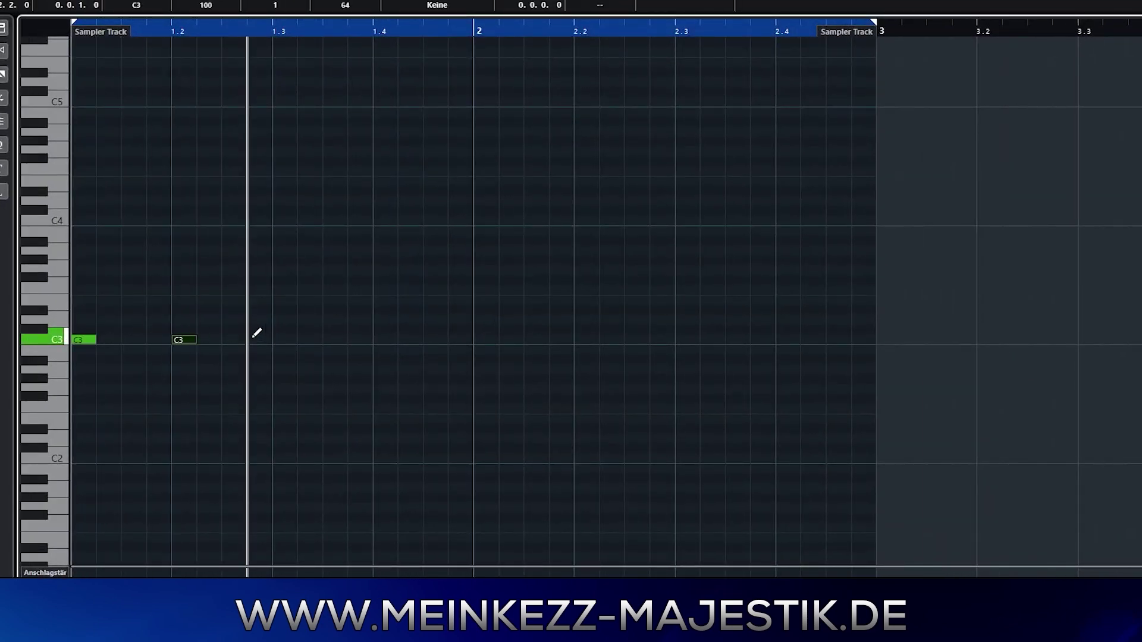
click(279, 339)
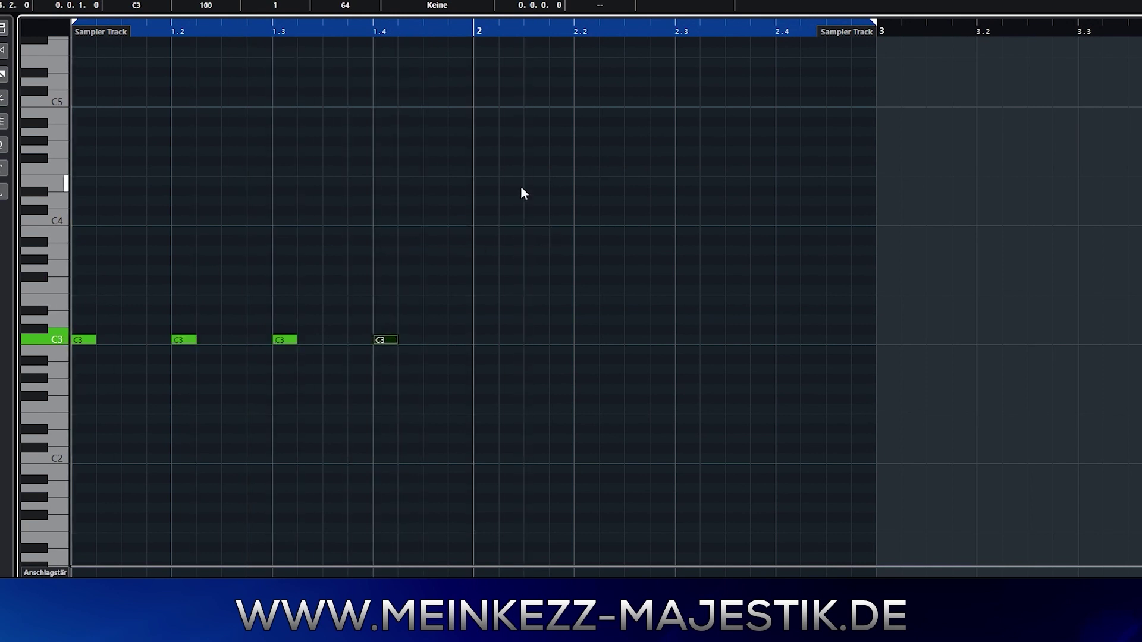
drag(506, 188, 67, 398)
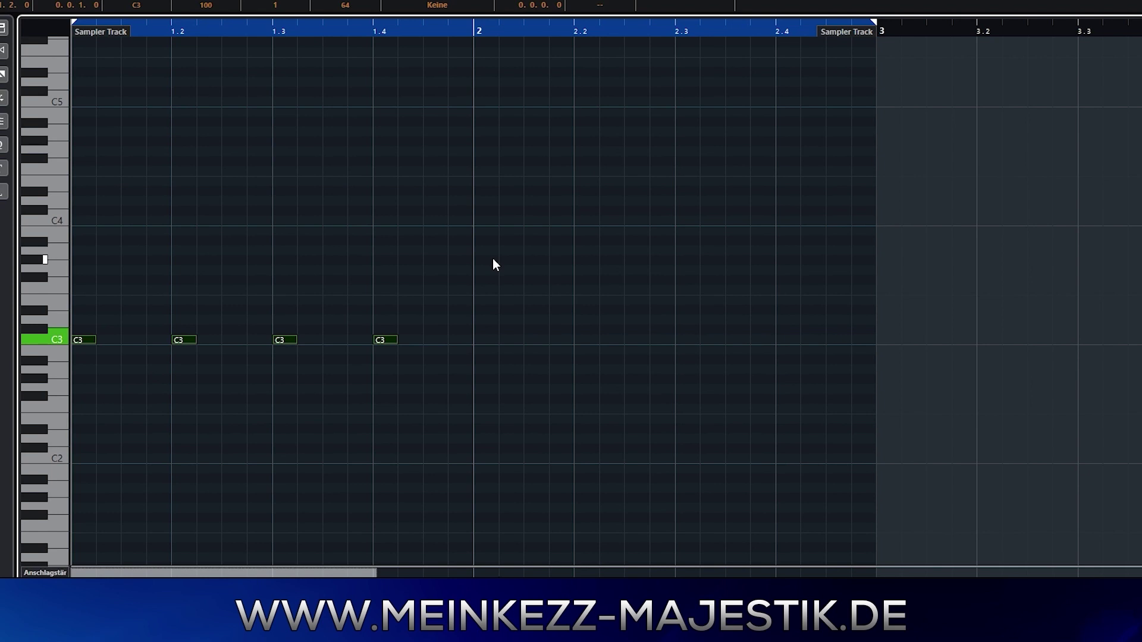
key(ctrl+d)
drag(409, 339, 477, 338)
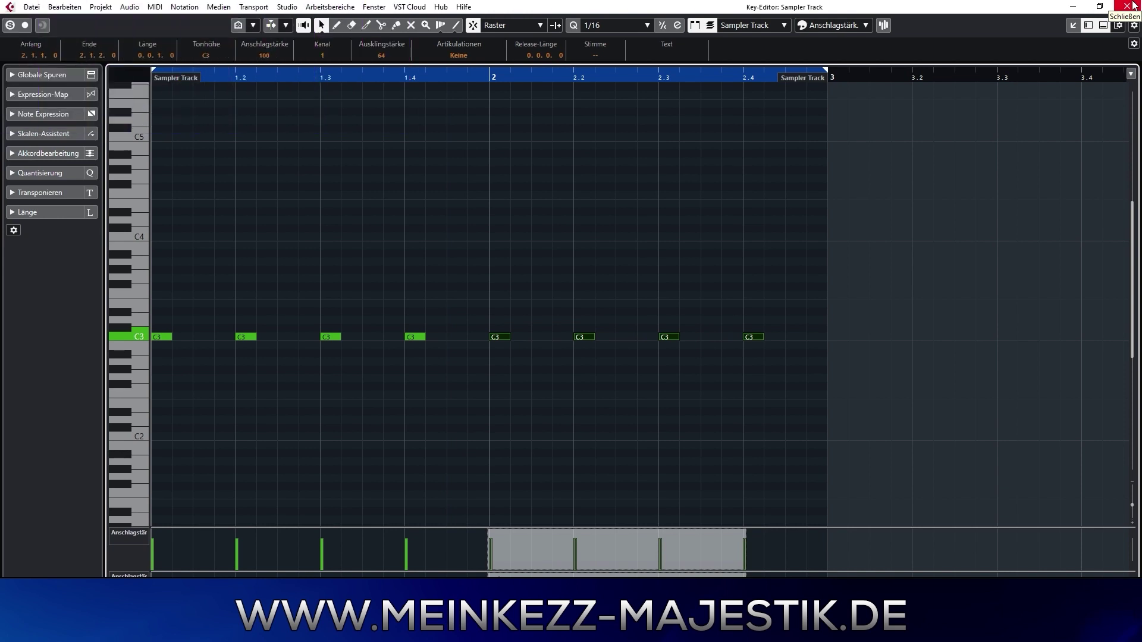
click(1128, 7)
Step: Play back the kick pattern and lower the project tempo
key(space)
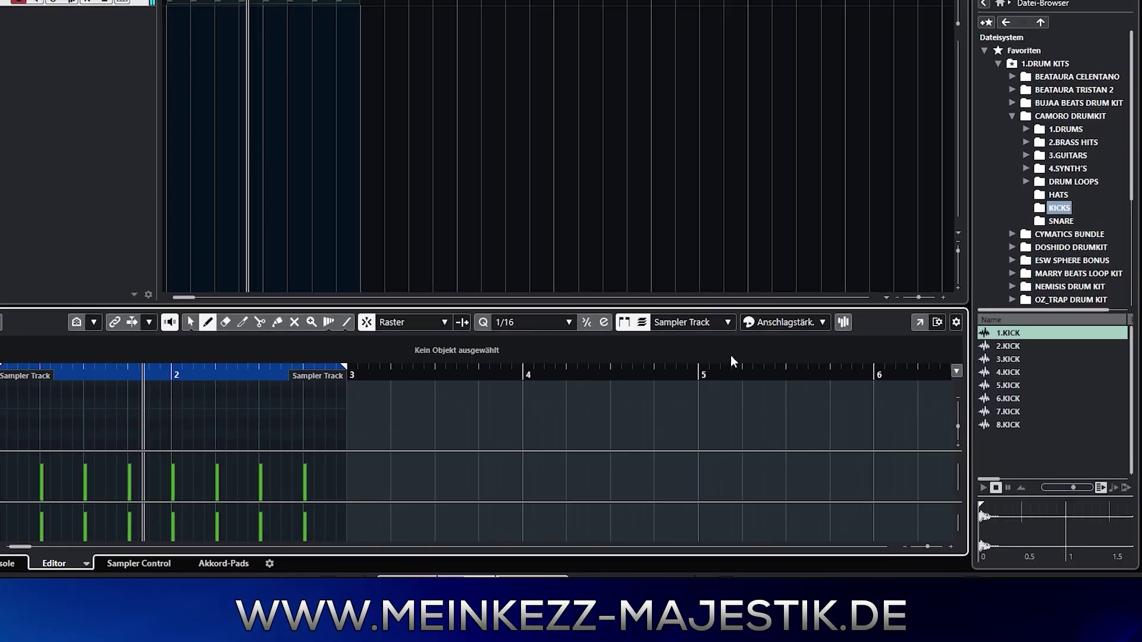
scroll(690, 561, down, 10)
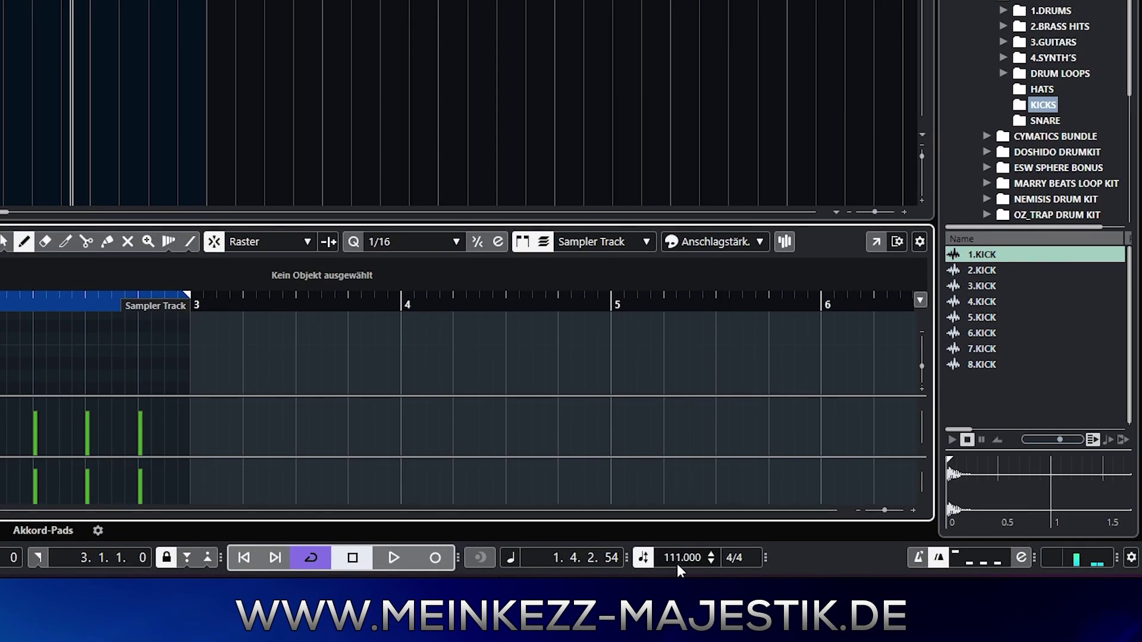
scroll(676, 563, down, 2)
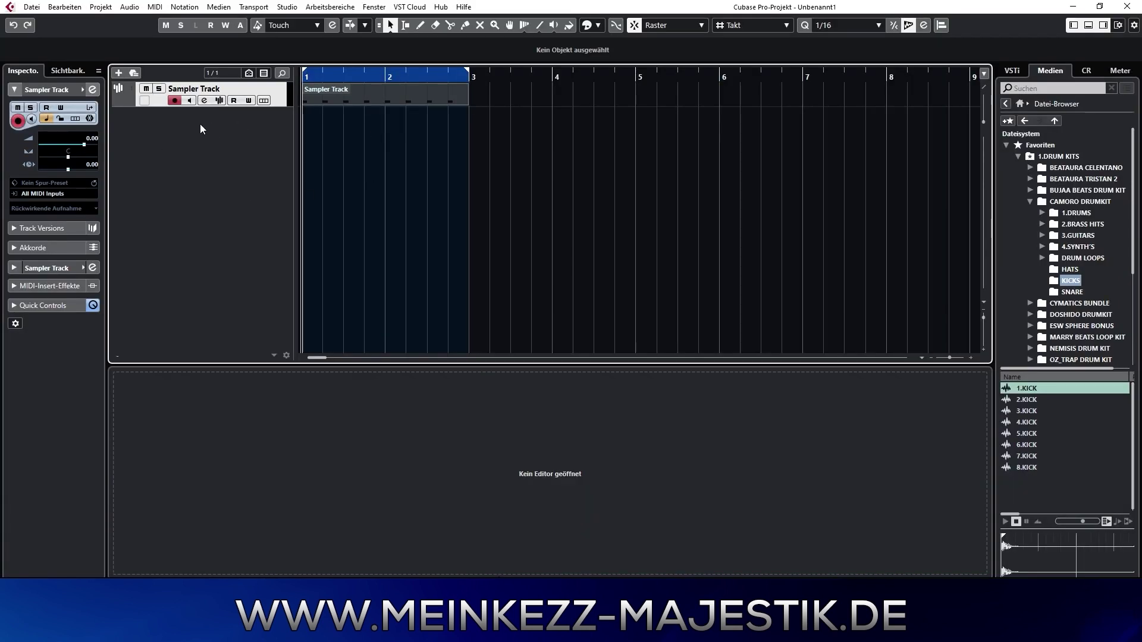
Step: Add a second sampler track and create an empty part on it from bar 1 to bar 3
right_click(200, 123)
click(255, 172)
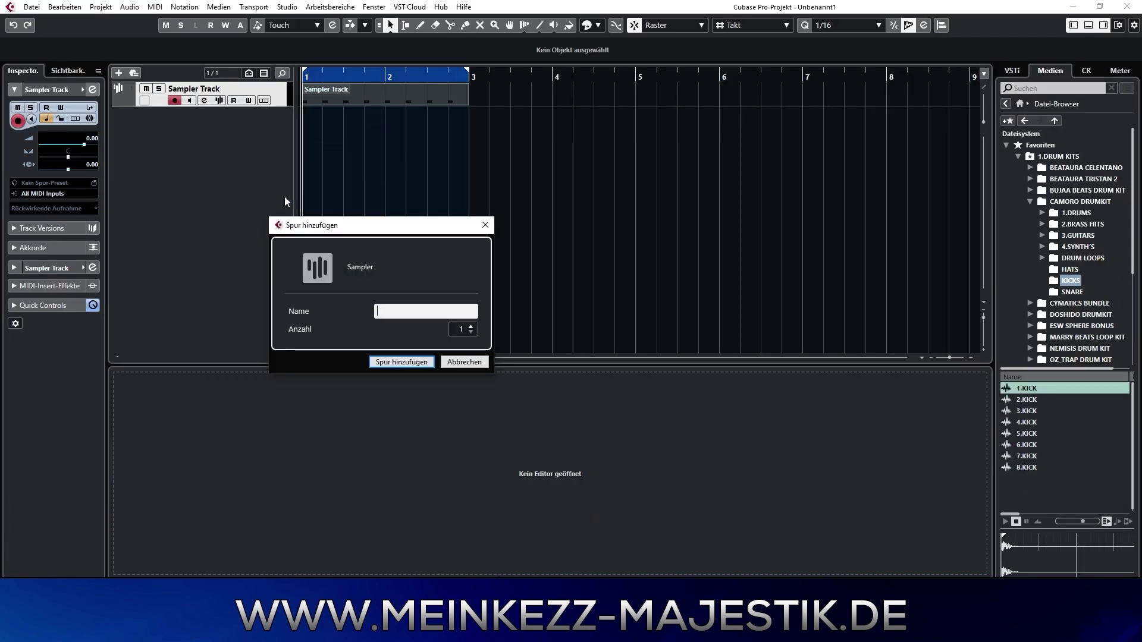
click(401, 361)
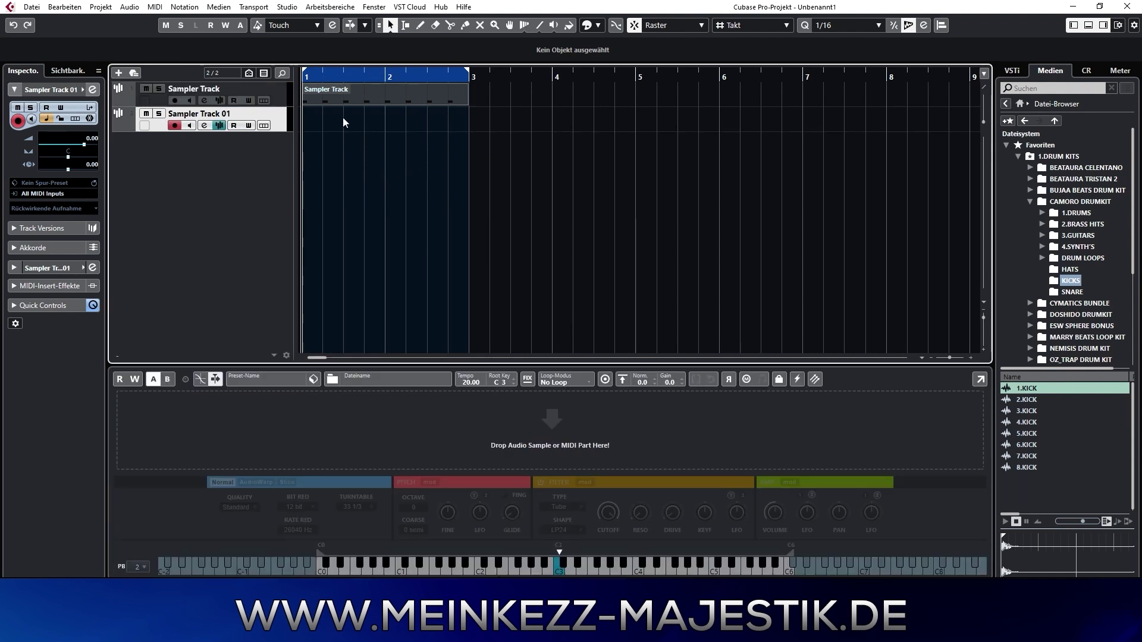
double_click(343, 116)
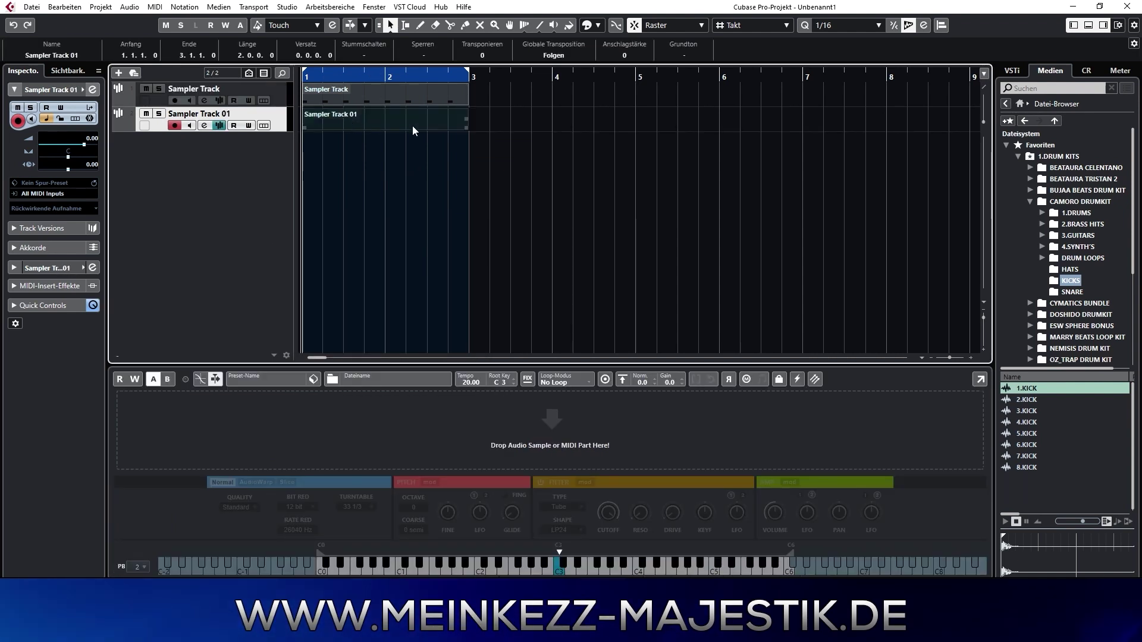
Step: Audition the samples in the drum kit's SNARE folder and load 7.SNARE into the second sampler track
click(1072, 292)
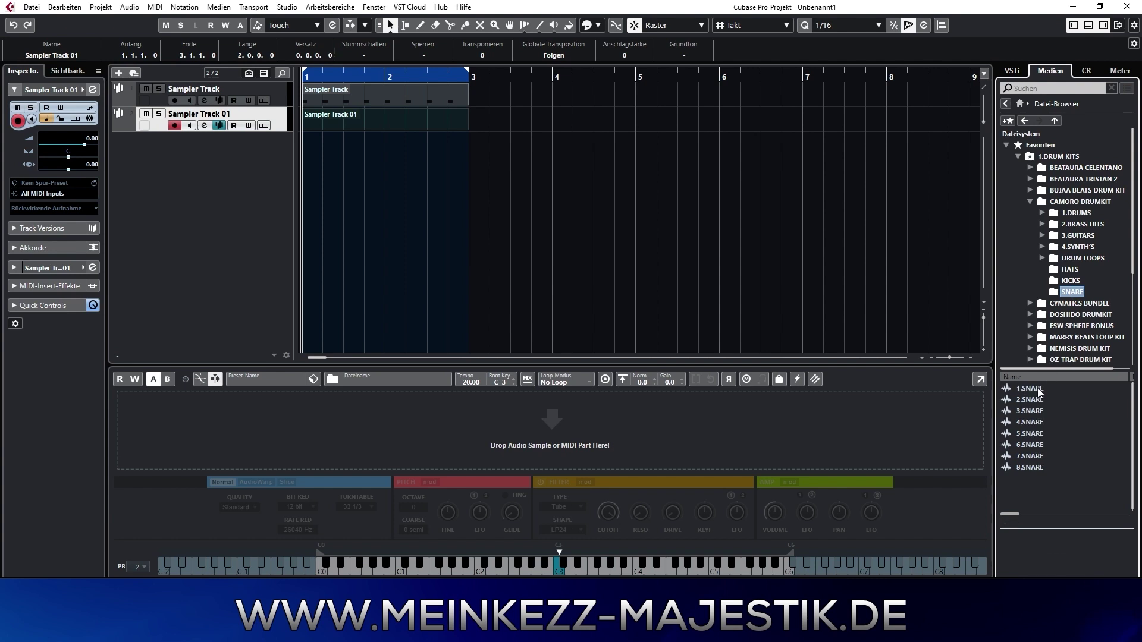
click(1038, 389)
click(1036, 402)
click(1034, 435)
click(1035, 445)
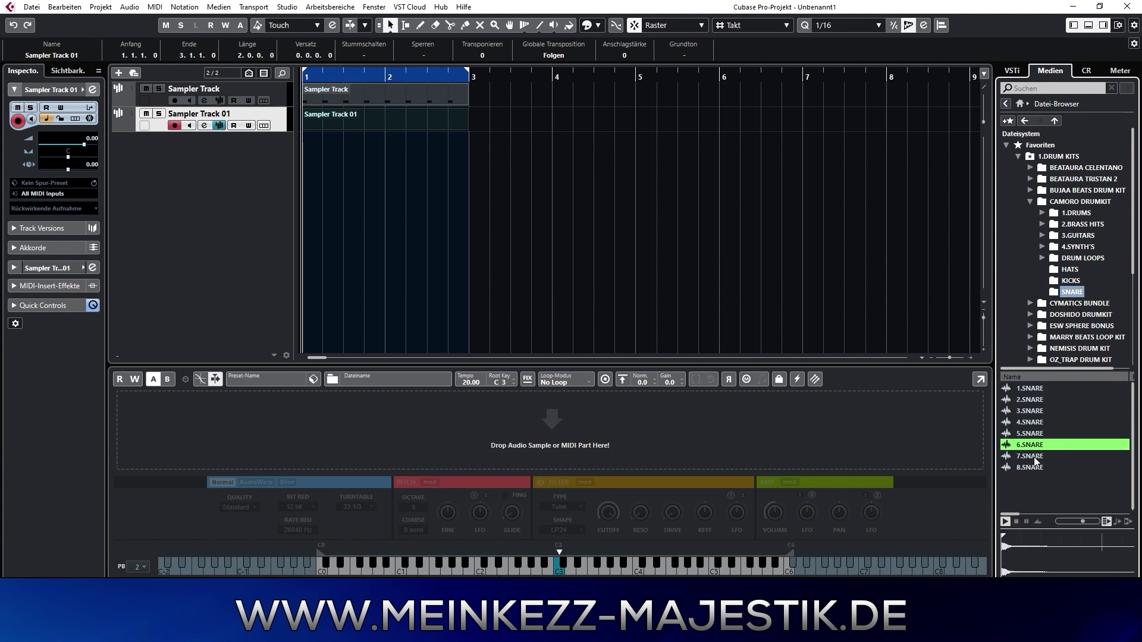
click(1036, 456)
click(1035, 469)
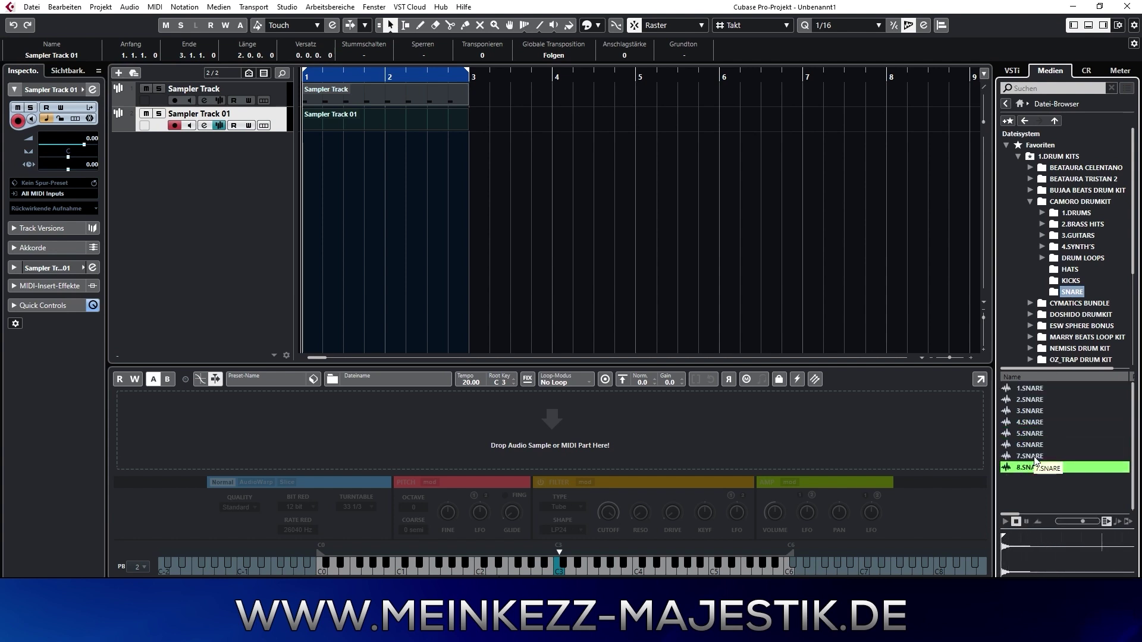
drag(1035, 456, 589, 445)
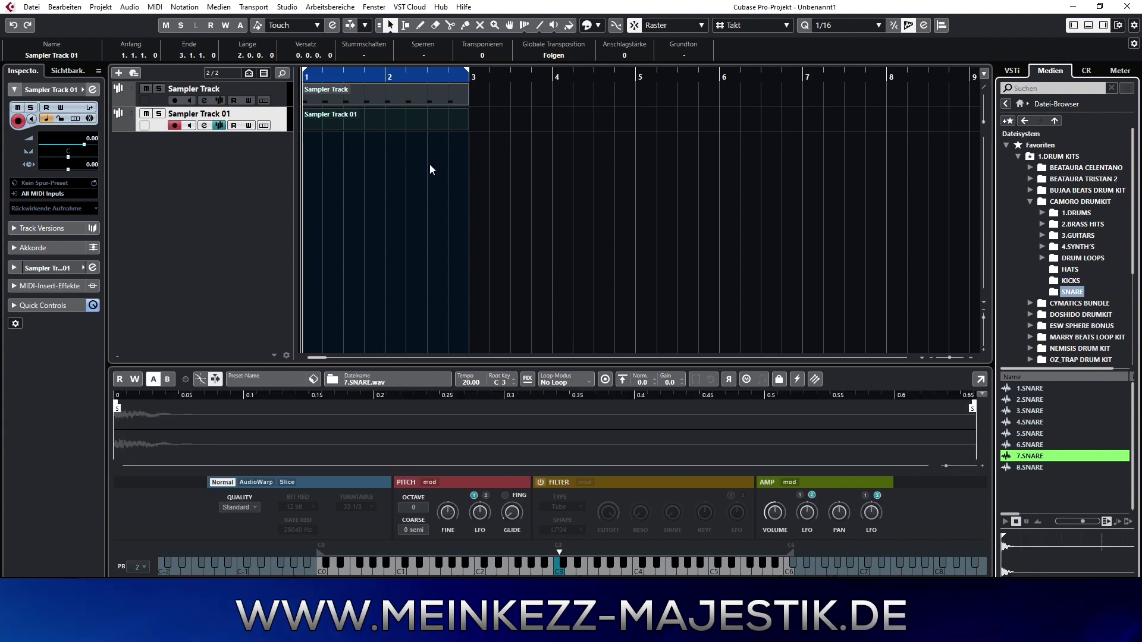
Step: Open the snare part in a separate key editor window and enter C3 notes at 1.1.4 and 1.2.3
double_click(370, 122)
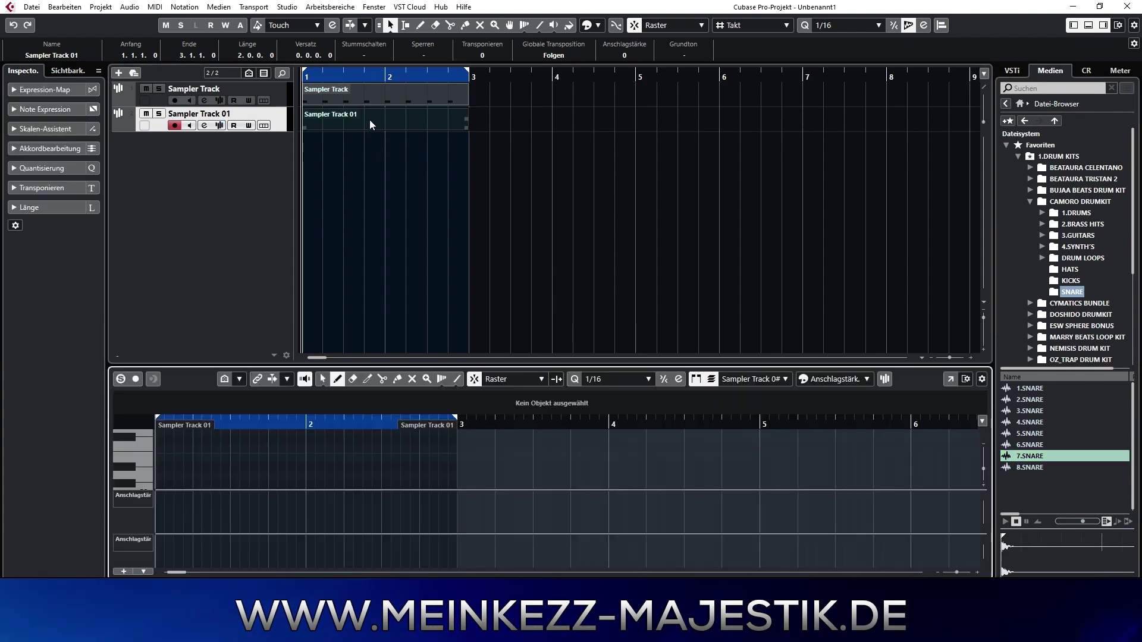
click(950, 380)
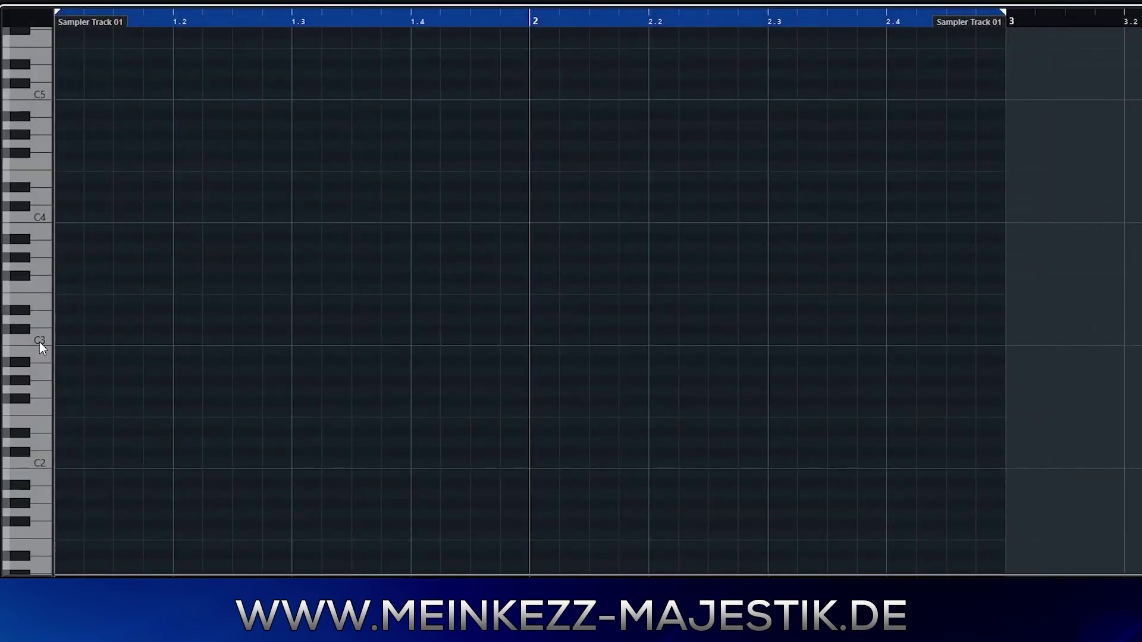
click(154, 343)
click(244, 340)
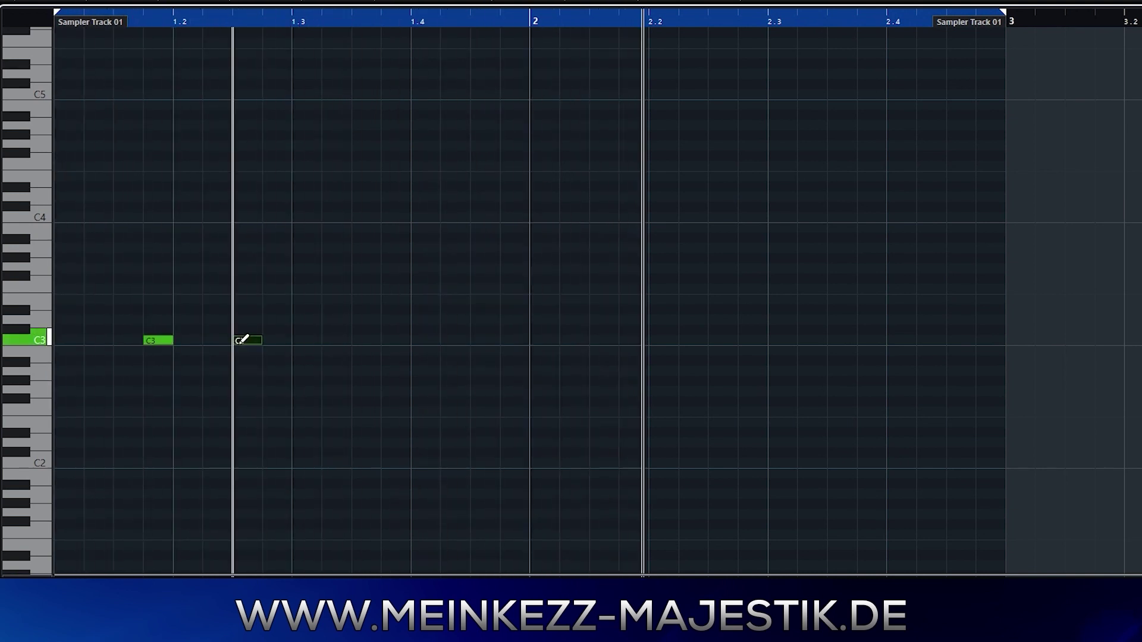
right_click(308, 278)
click(306, 285)
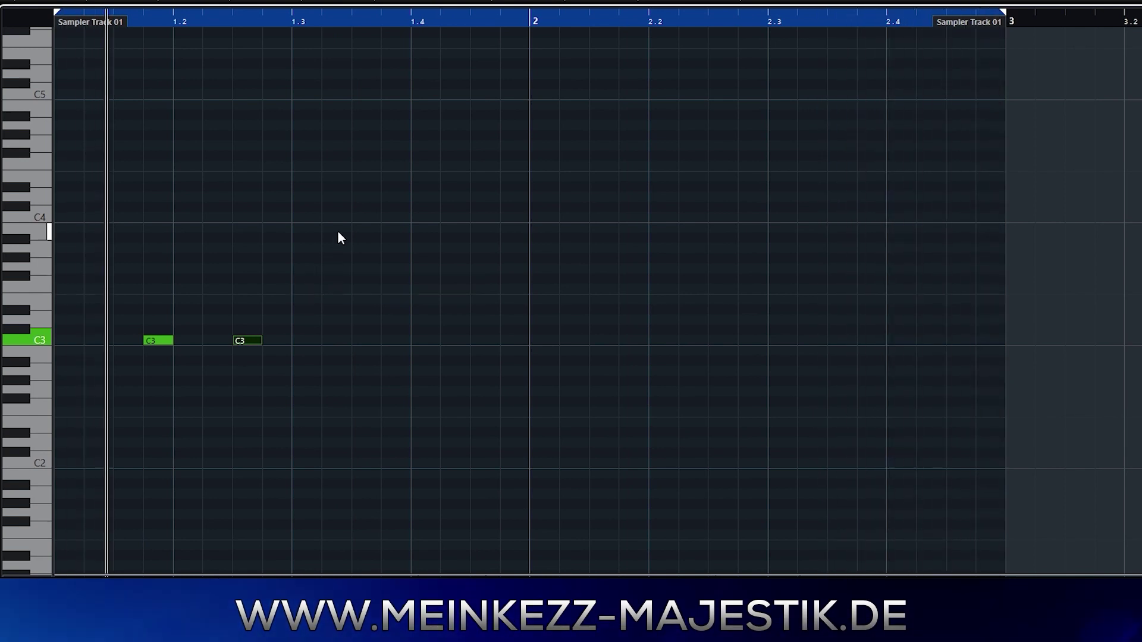
Step: Duplicate the two snare notes and move the copies to 1.3.4 and 1.4.3
drag(337, 230, 127, 403)
key(alt+d)
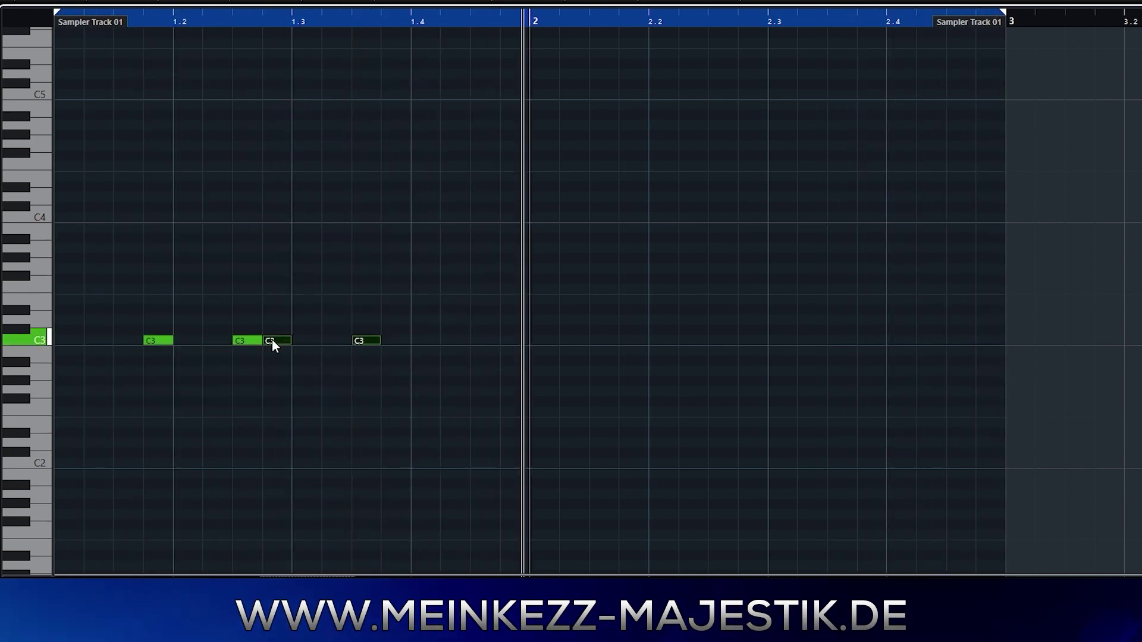
drag(273, 340, 402, 342)
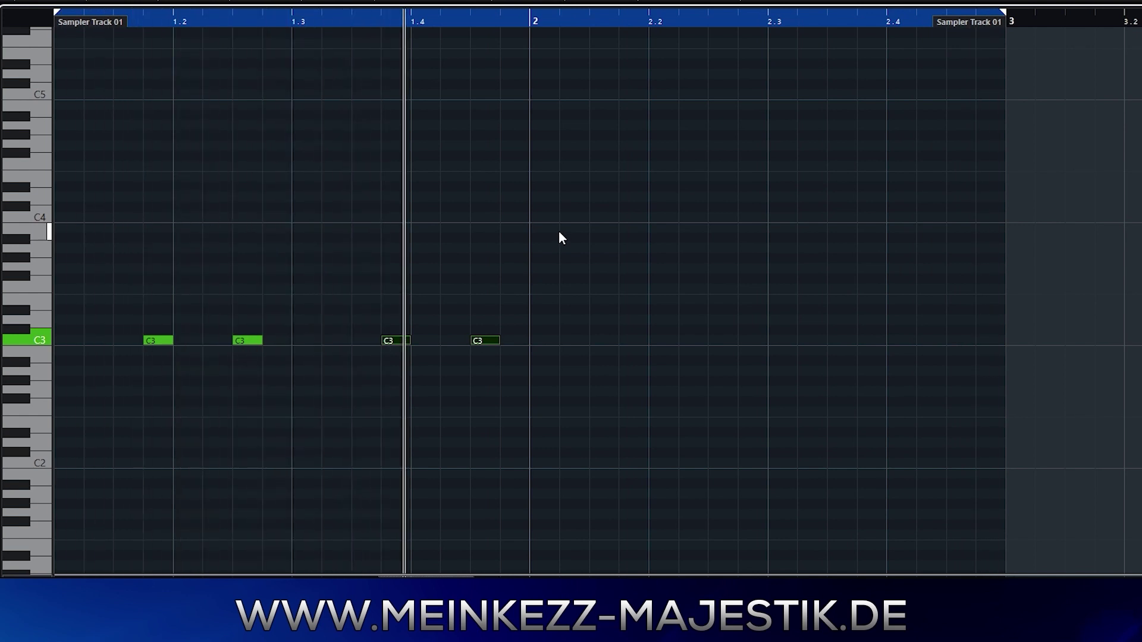
Step: Duplicate the four snare notes into the same positions of bar 2, then move the copy at 2.3.4 to 2.3.3
drag(559, 232, 119, 372)
key(alt+d)
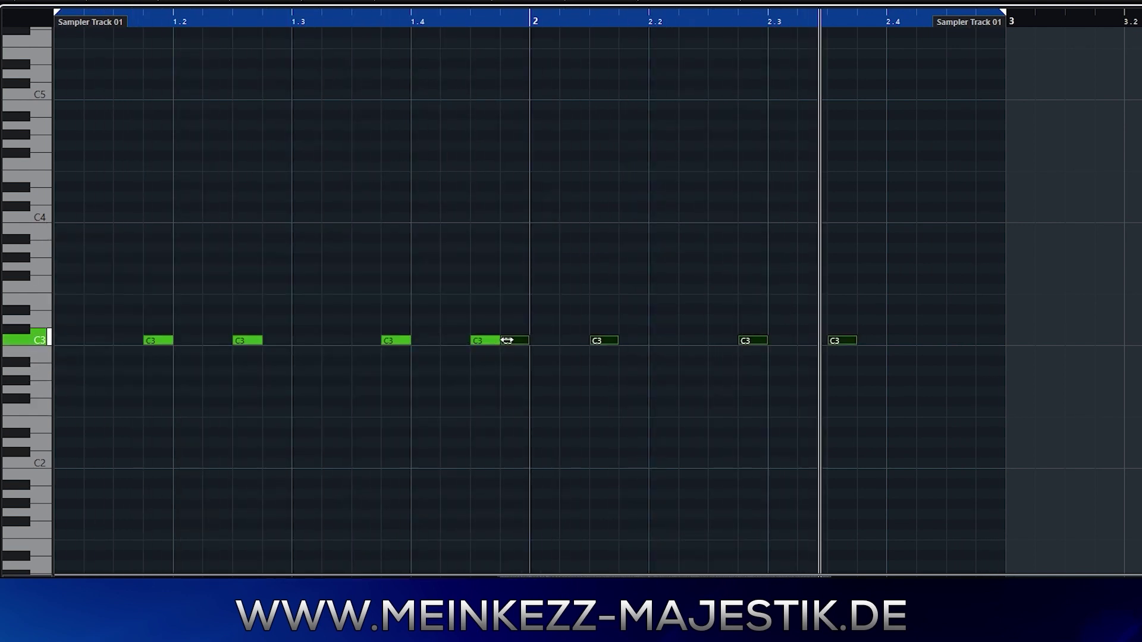
drag(510, 340, 624, 340)
click(837, 355)
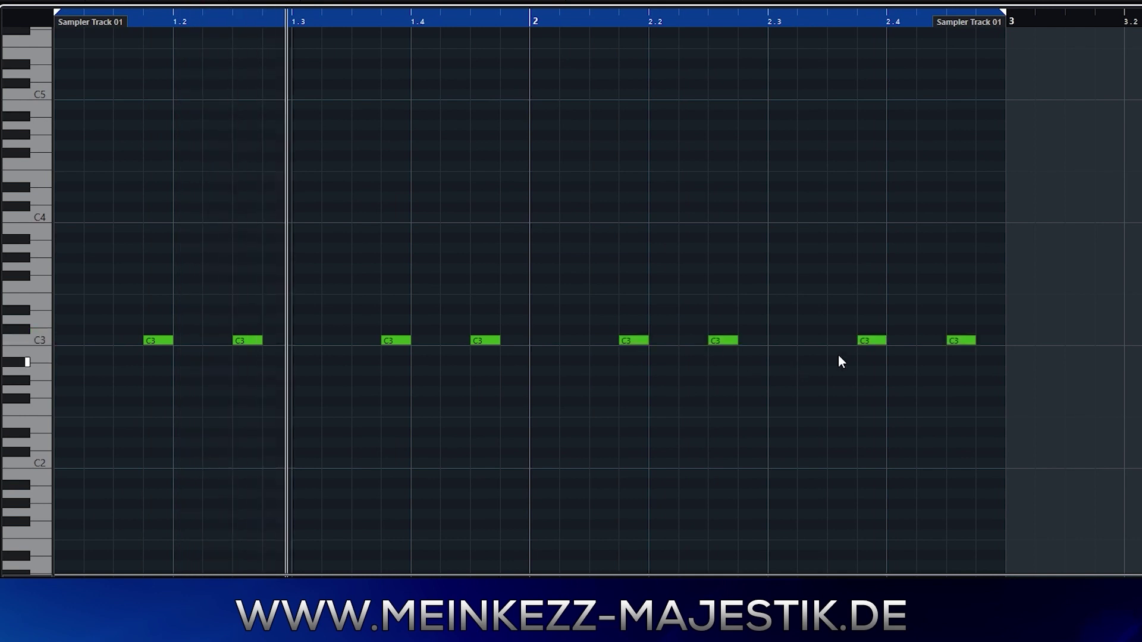
drag(872, 341, 854, 341)
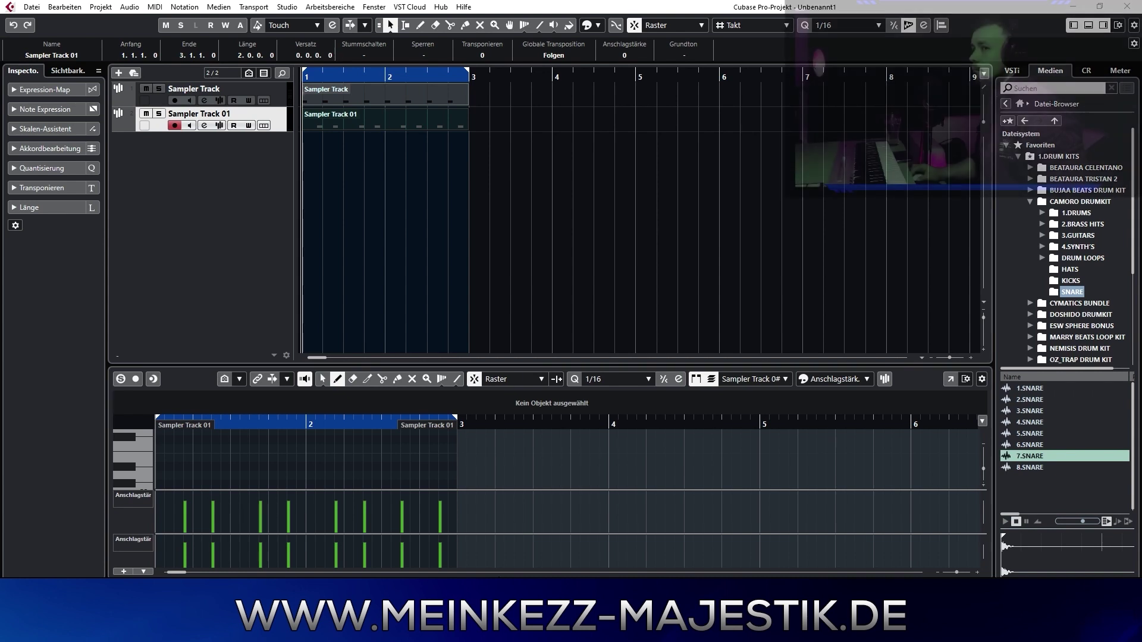
Step: Add a third sampler track and create an empty part on it from bar 1 to bar 3
right_click(214, 156)
click(282, 203)
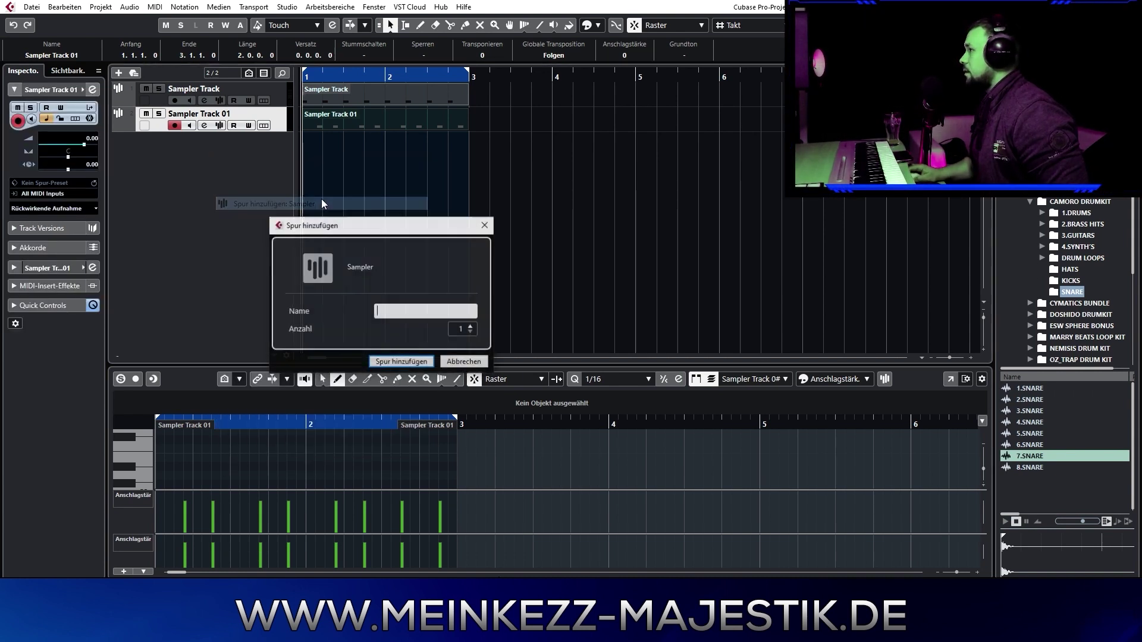
click(414, 364)
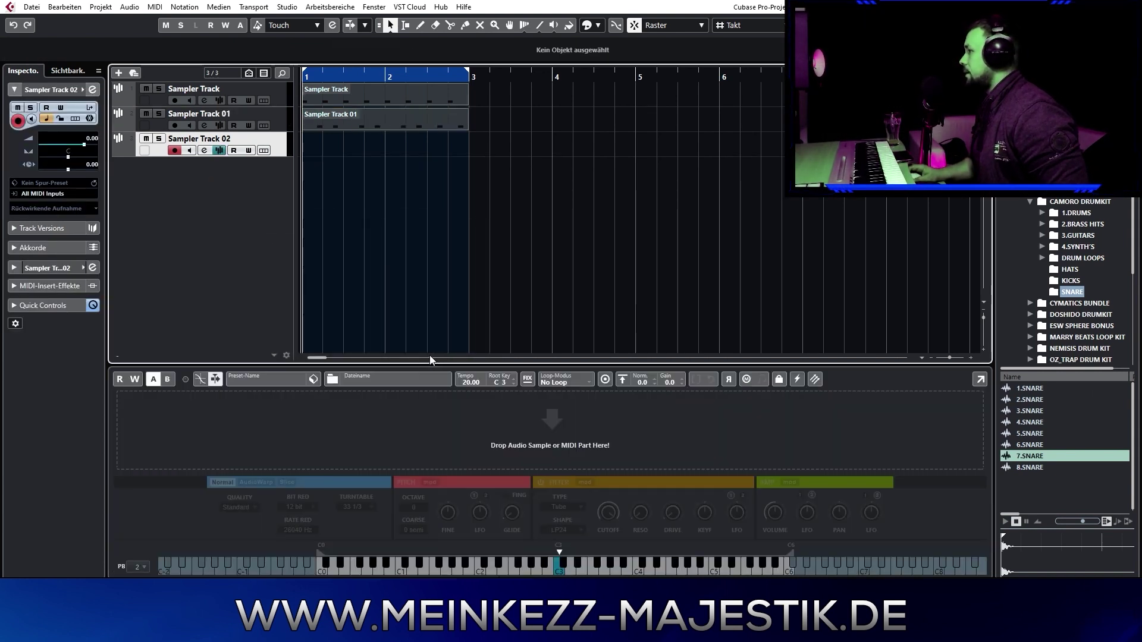
double_click(381, 144)
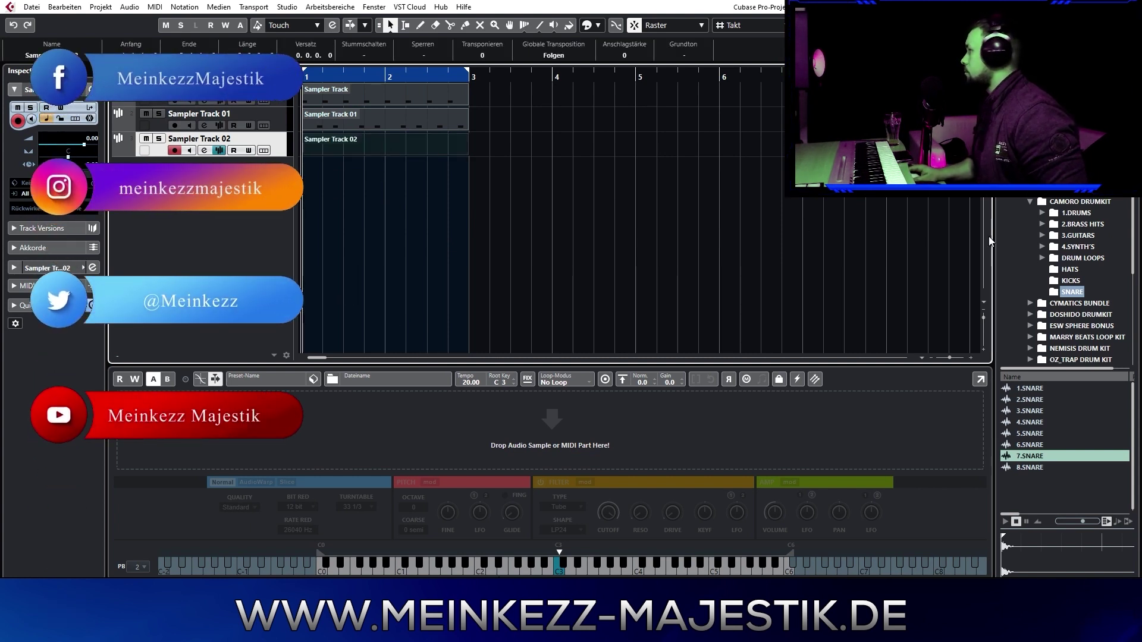
Step: Audition samples in the drum kit's HATS folder and load 2.HIHAT into the third sampler track
click(1069, 270)
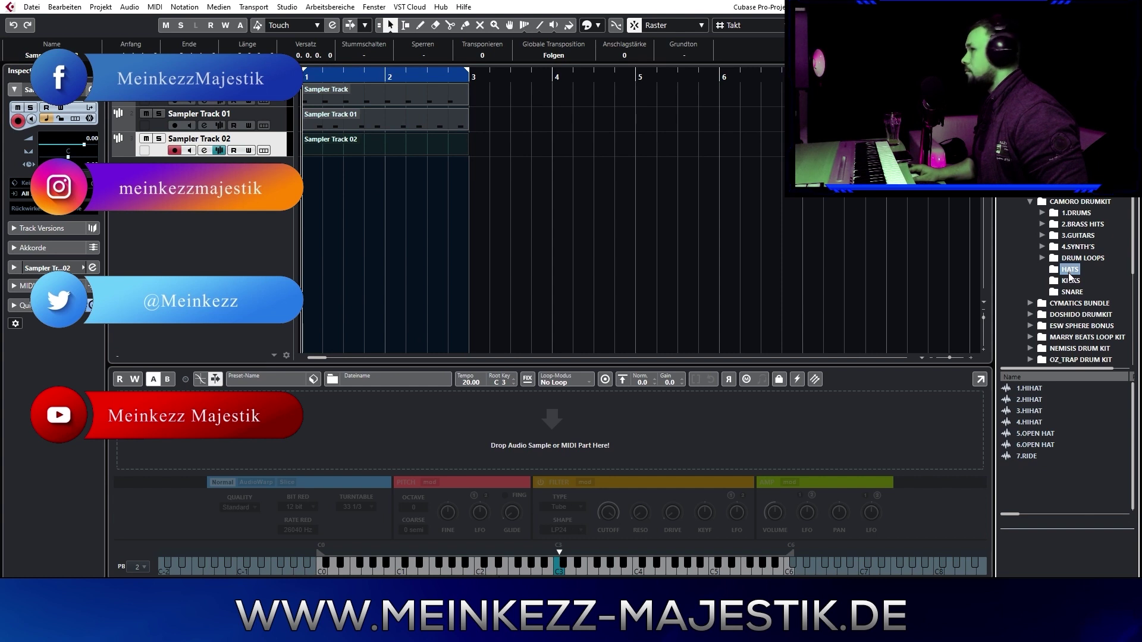
click(1036, 390)
click(1037, 401)
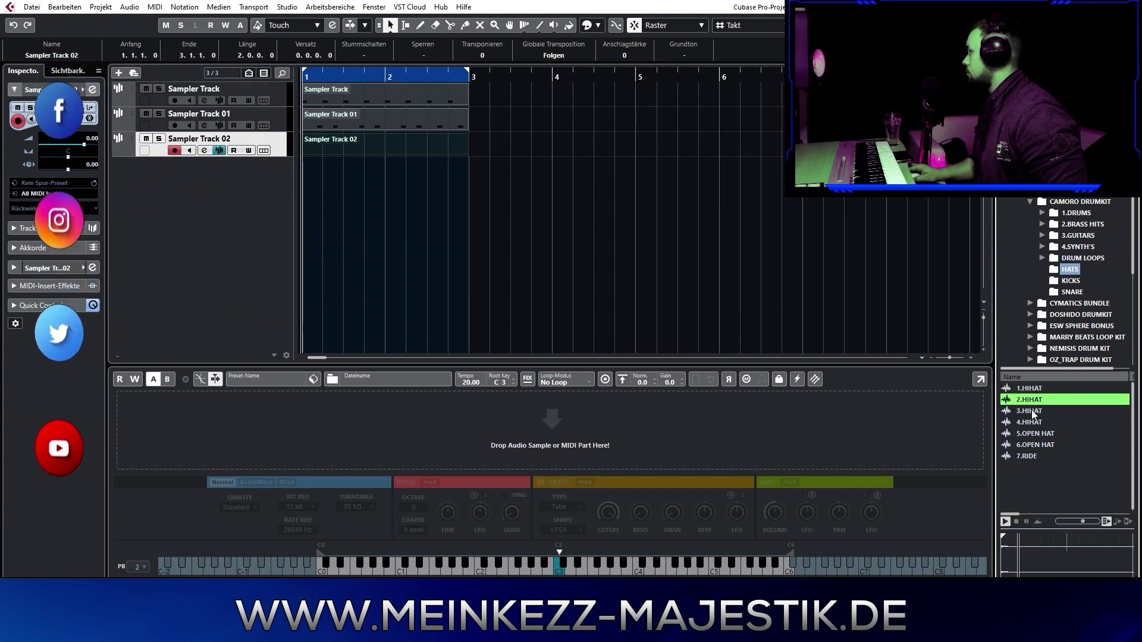
click(1035, 412)
click(1035, 401)
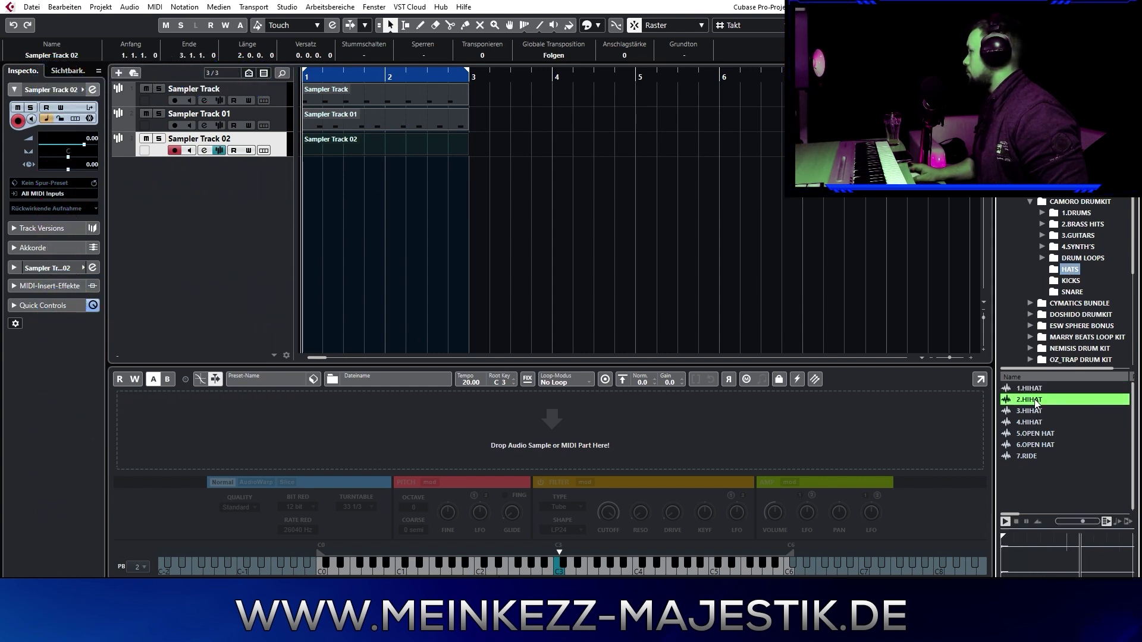
drag(1036, 402, 455, 437)
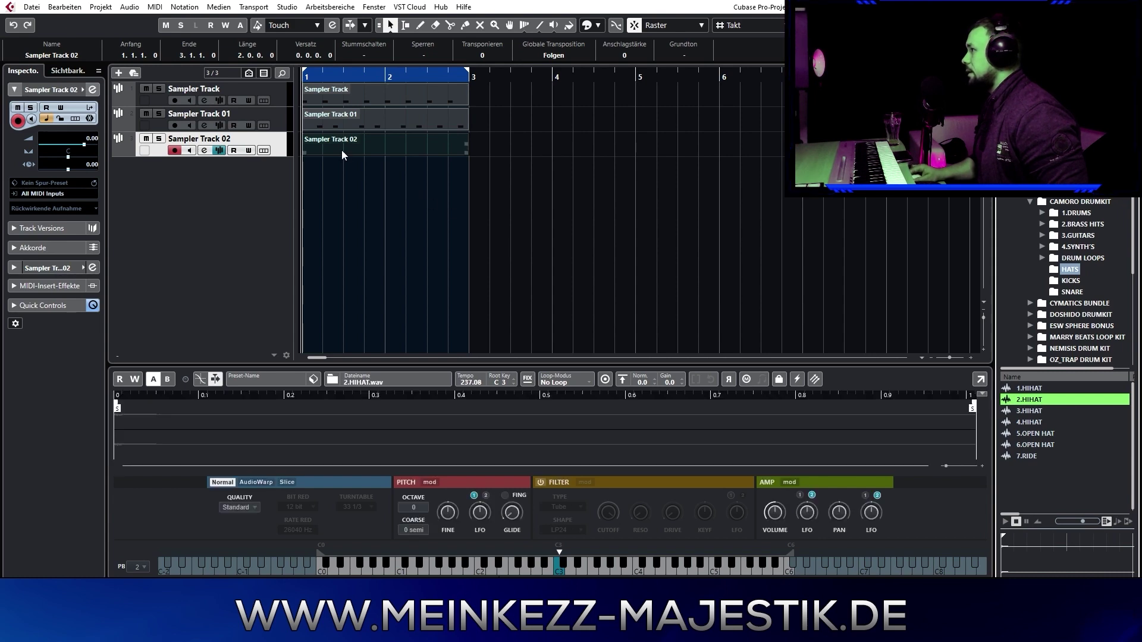
Step: Open the hi-hat part in a separate key editor window and enter C3 notes at 1.1.1, 1.1.2 and 1.1.4
double_click(341, 150)
click(950, 379)
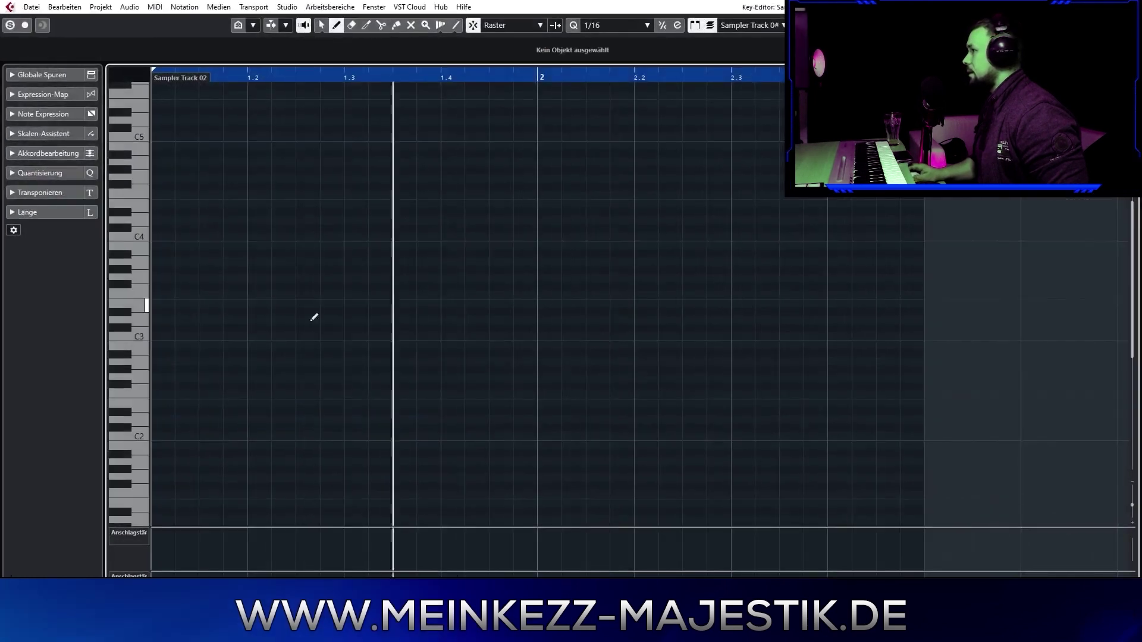
key(space)
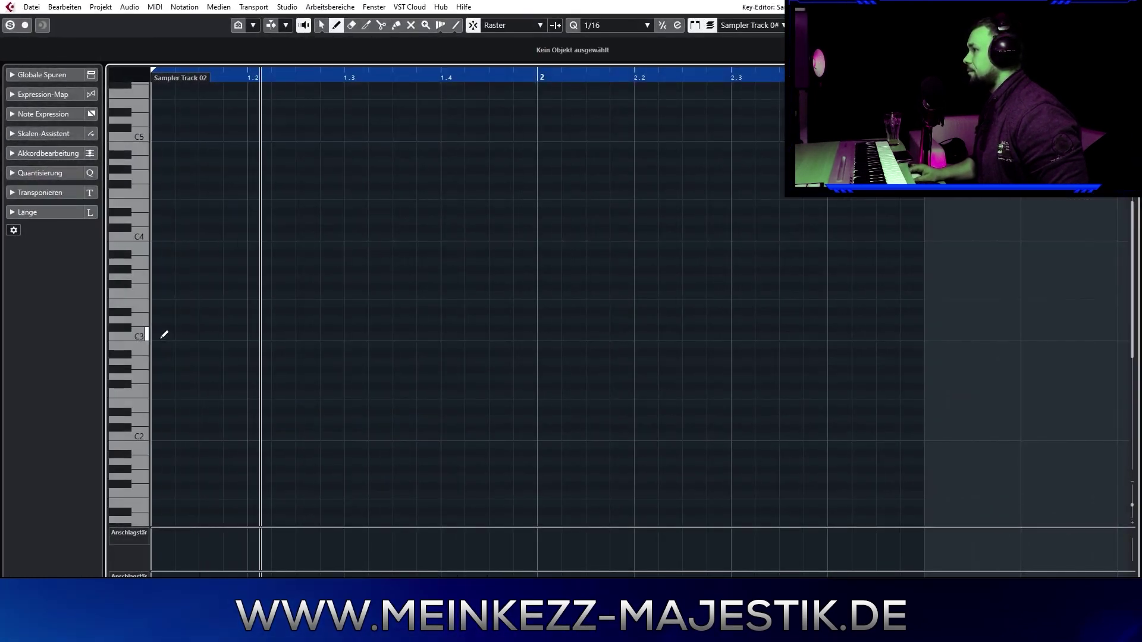
click(163, 337)
click(185, 337)
click(235, 338)
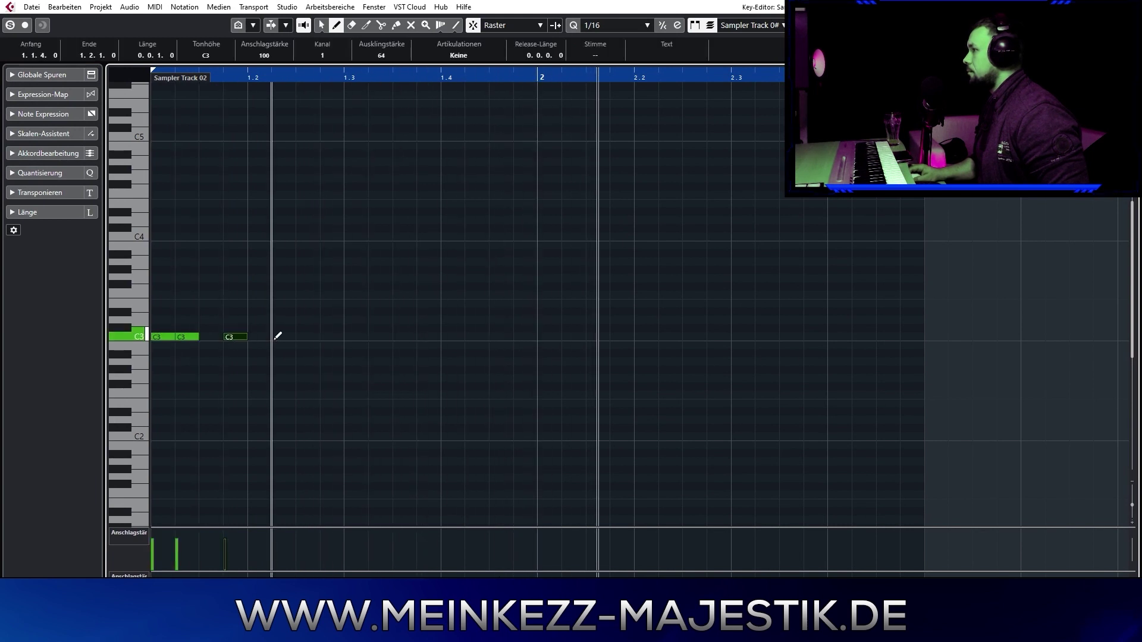
Step: Enter C3 hi-hat notes at 1.2.3, 1.2.4, 1.3.1, 1.3.3, 1.3.4, 1.4.2, 1.4.3 and 1.4.4
click(306, 337)
click(333, 337)
click(360, 337)
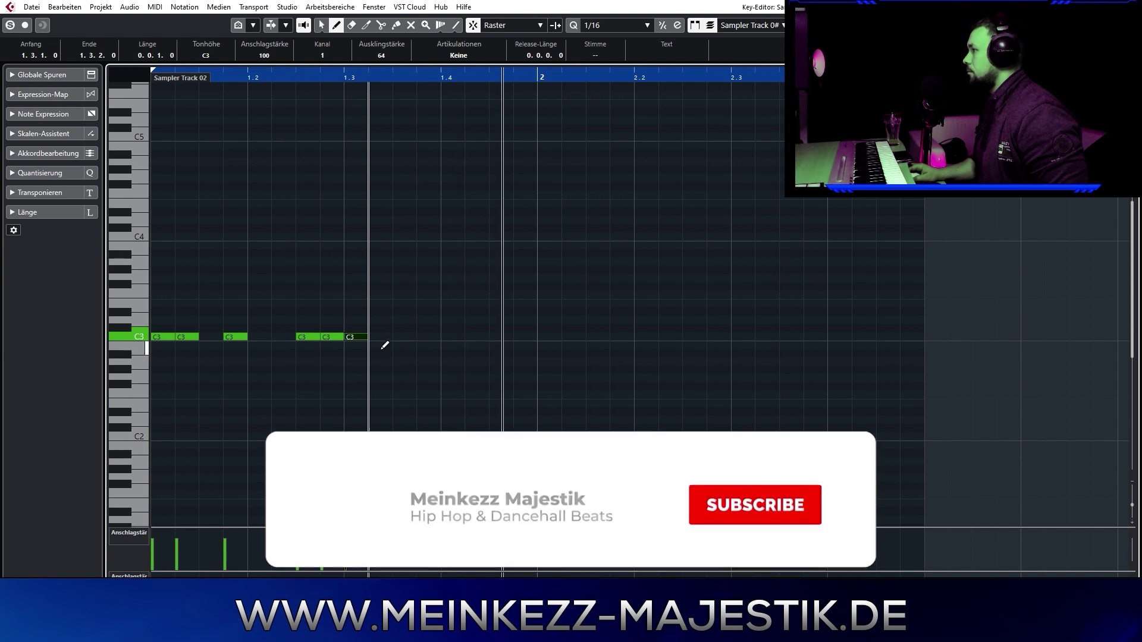
click(404, 337)
click(428, 338)
click(476, 338)
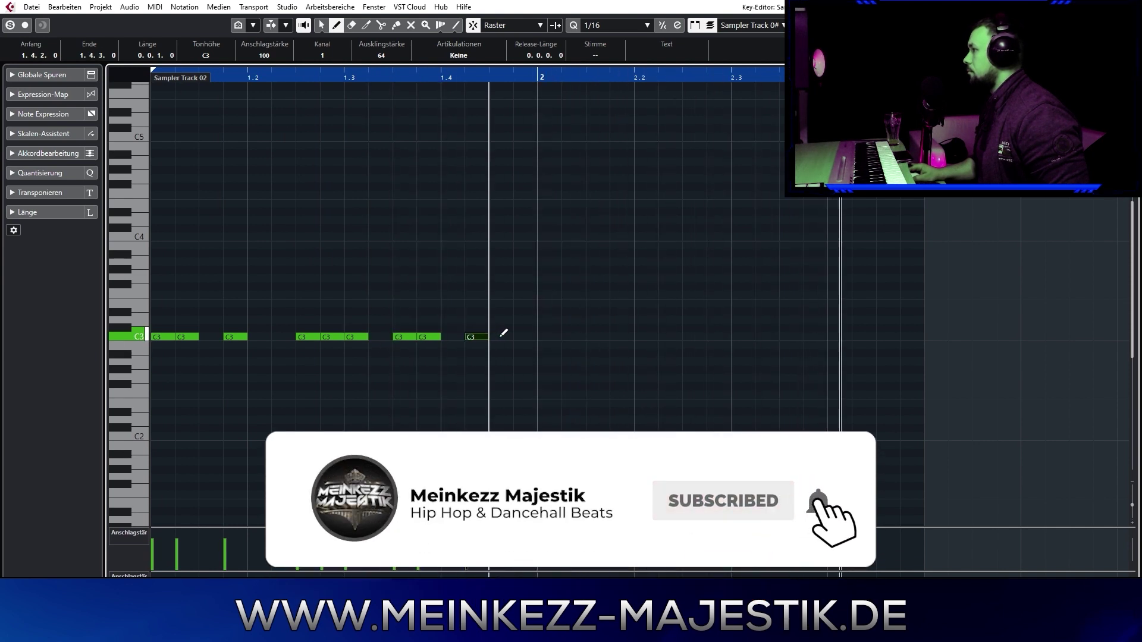
click(501, 337)
click(524, 337)
Step: Duplicate all of the bar 1 hi-hat notes into bar 2 and stop playback
key(1)
drag(557, 257, 163, 377)
key(alt+d)
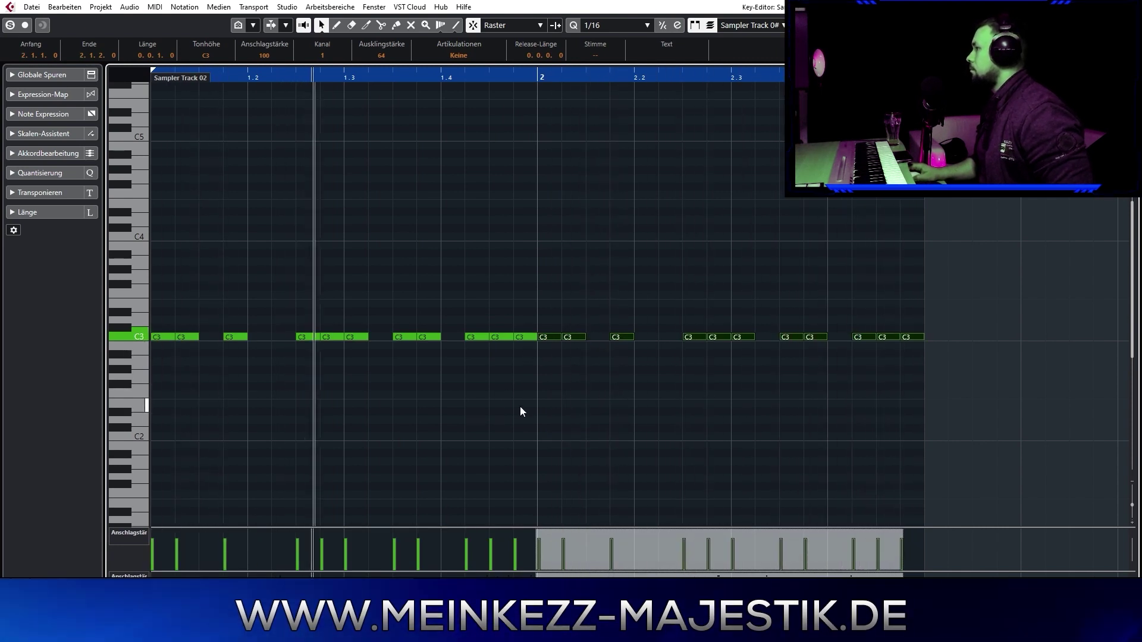
key(space)
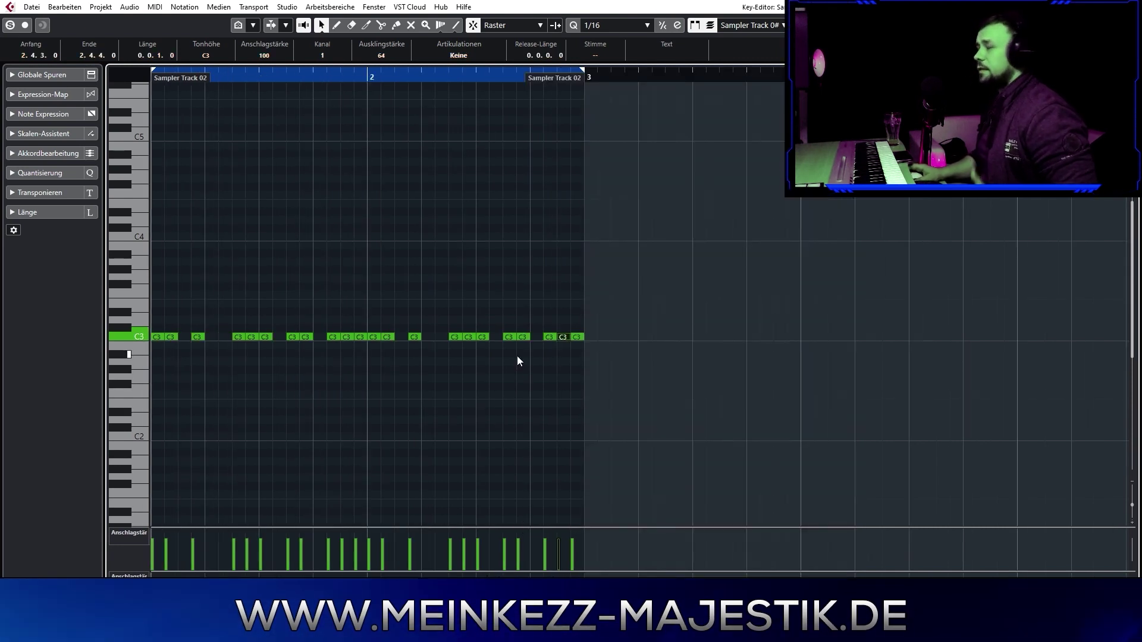
Step: Erase the last hi-hat note at 2.4.4 and return to the selection tool
key(h)
key(h)
key(h)
key(h)
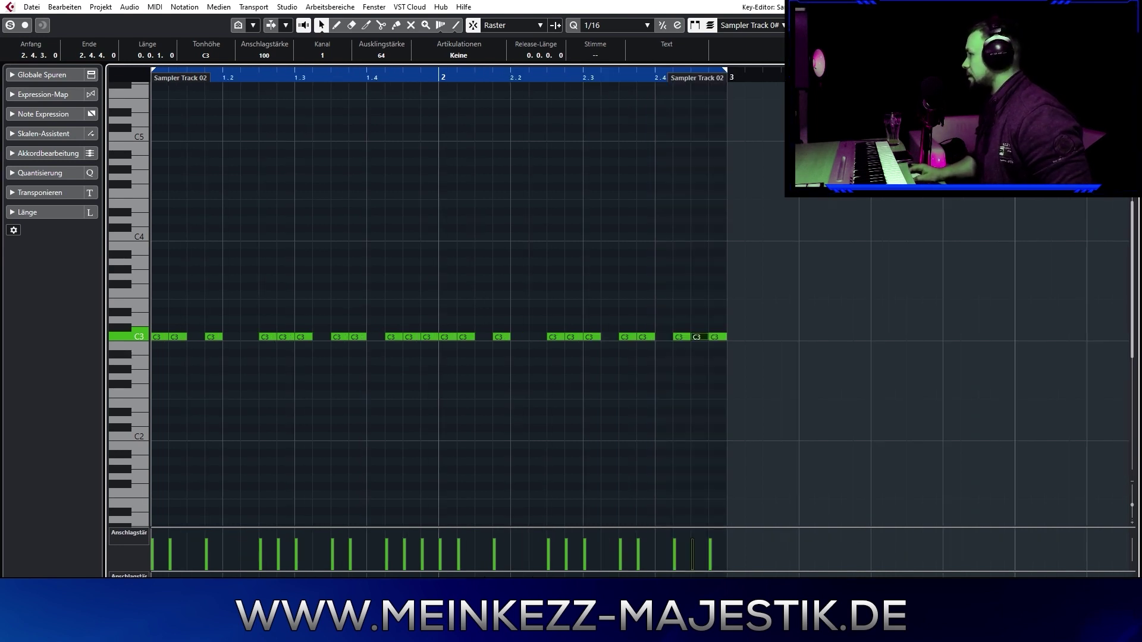
scroll(639, 305, right, 4)
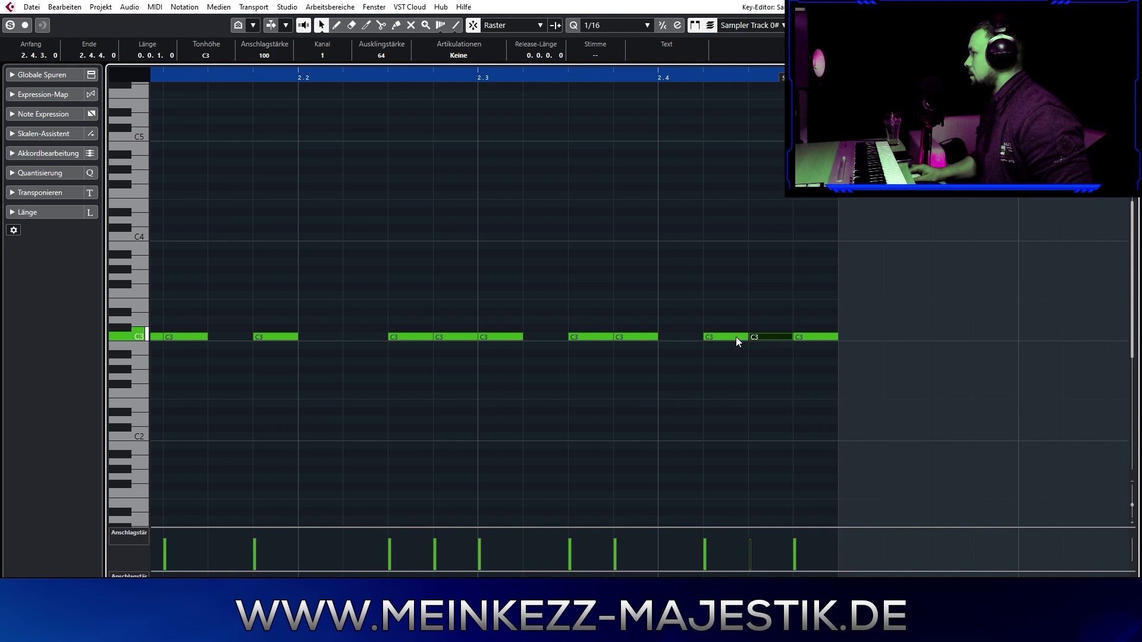
click(737, 337)
click(769, 338)
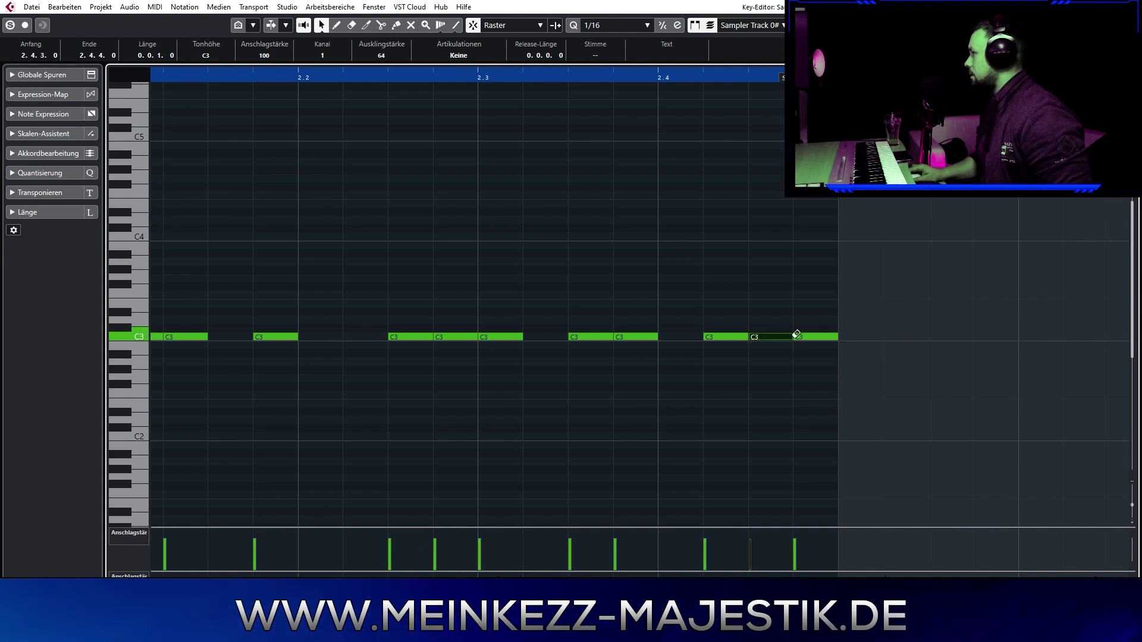
key(5)
click(816, 333)
right_click(816, 334)
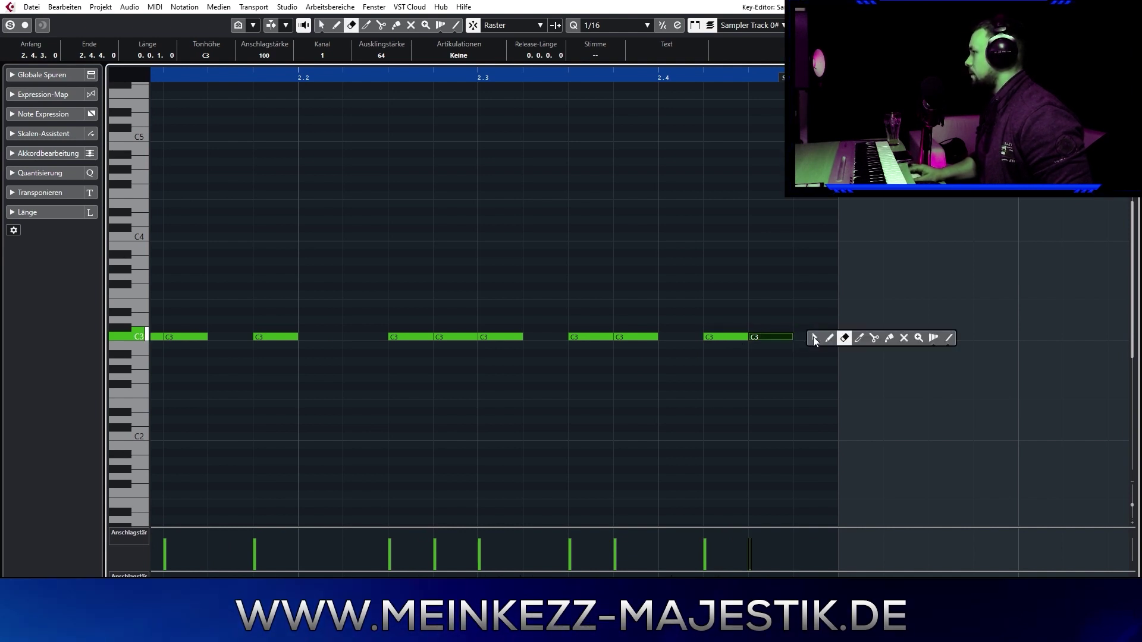
click(815, 336)
Step: Set the quantize grid to 1/64 and shorten the hi-hat note at 2.4.3 to a 1/64 note
click(605, 26)
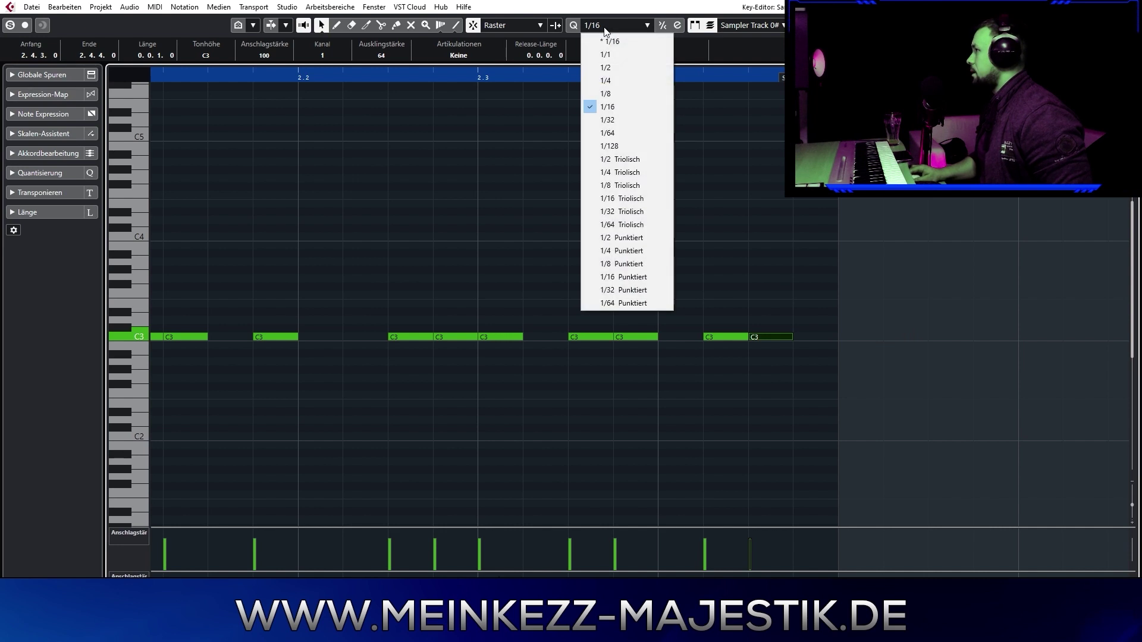
click(615, 132)
drag(789, 335, 764, 337)
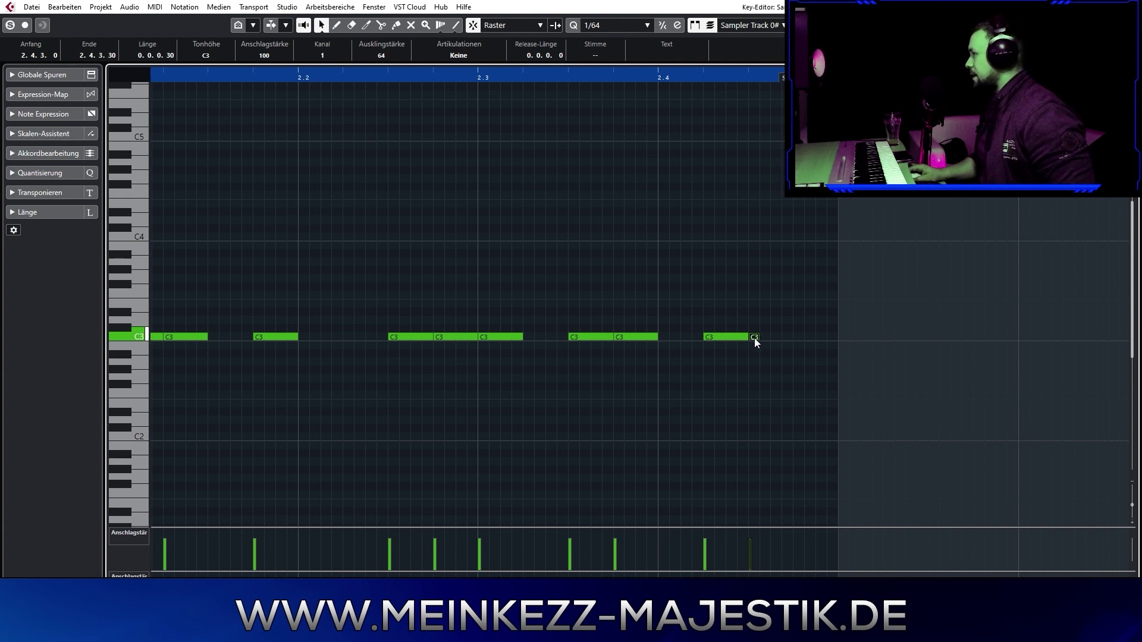
Step: Duplicate the 1/64 hi-hat note repeatedly to fill a roll up to the start of bar 3
key(alt+d)
key(alt+d)
key(alt+d)
key(alt+d)
key(alt+d)
key(alt+d)
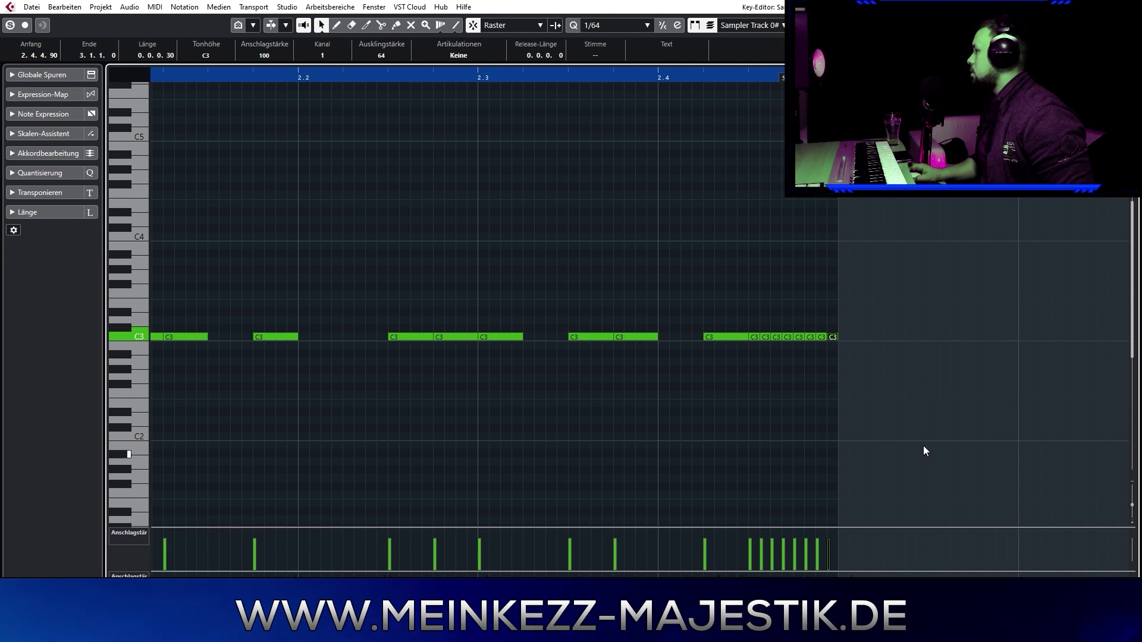
click(803, 169)
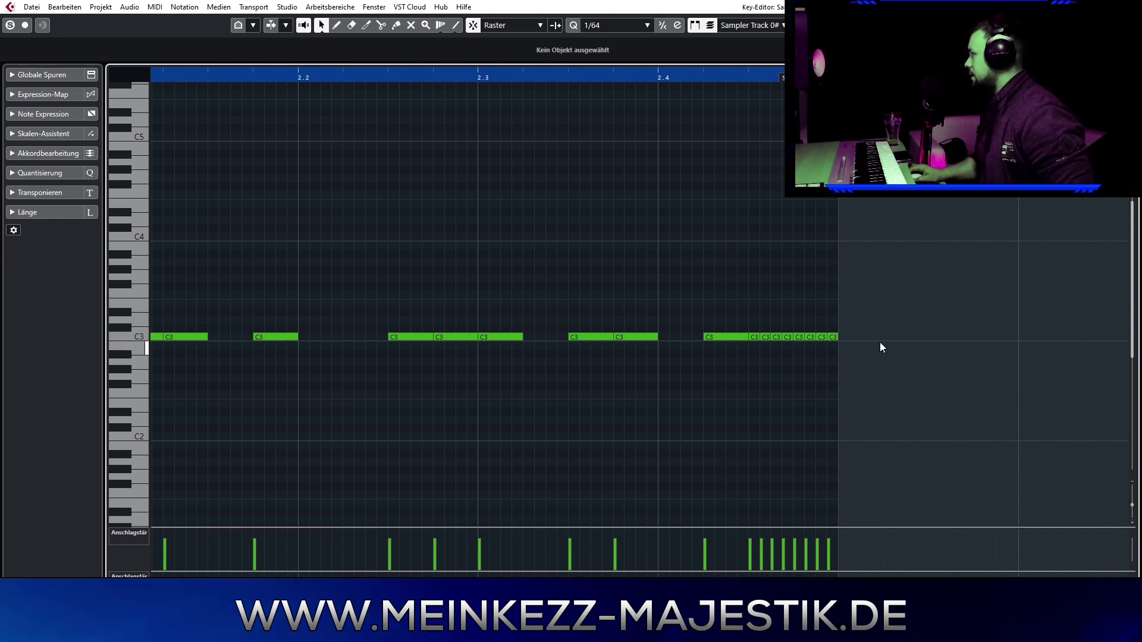
Step: Select the hi-hat roll's 1/64 notes and draw a rising velocity ramp with the Line tool, starting at about 63
drag(891, 293, 754, 352)
right_click(747, 381)
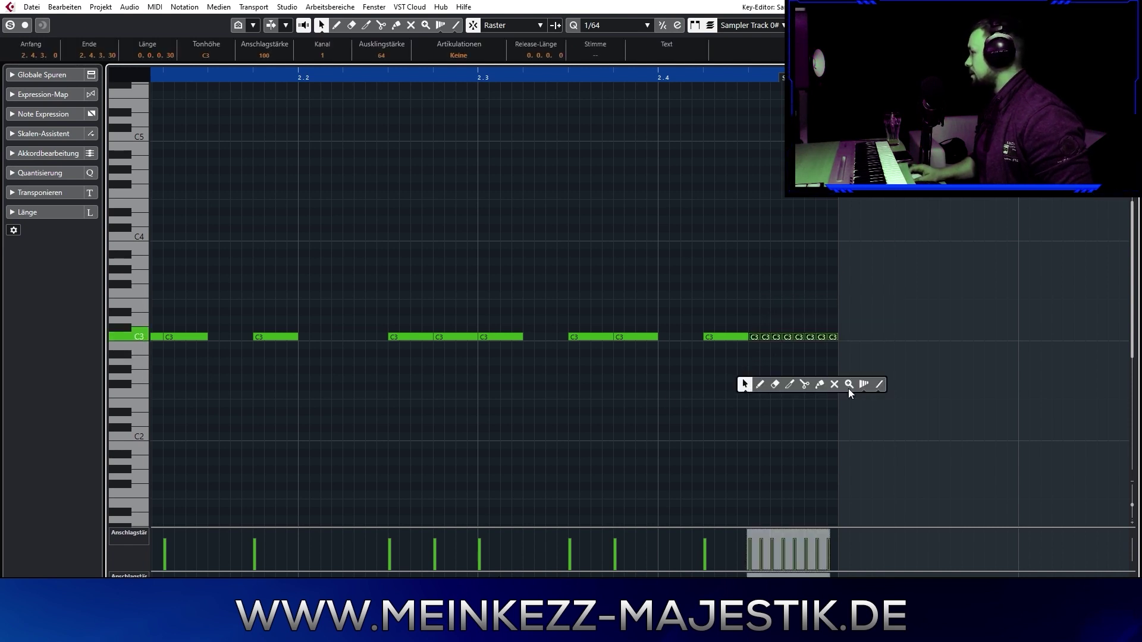
click(879, 385)
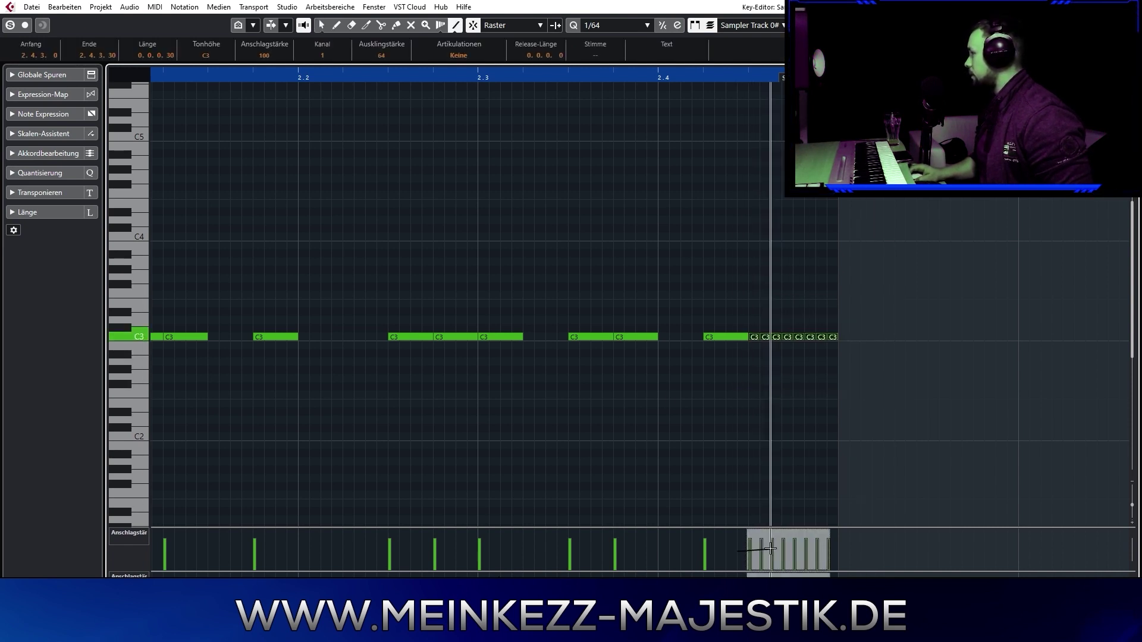
drag(770, 549, 834, 541)
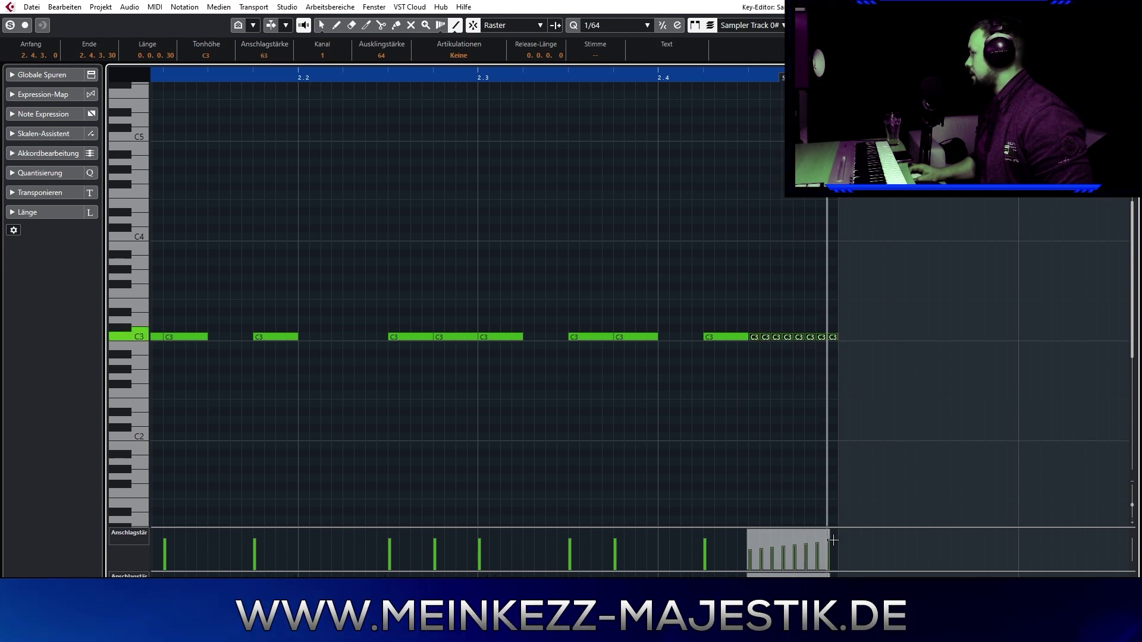
key(1)
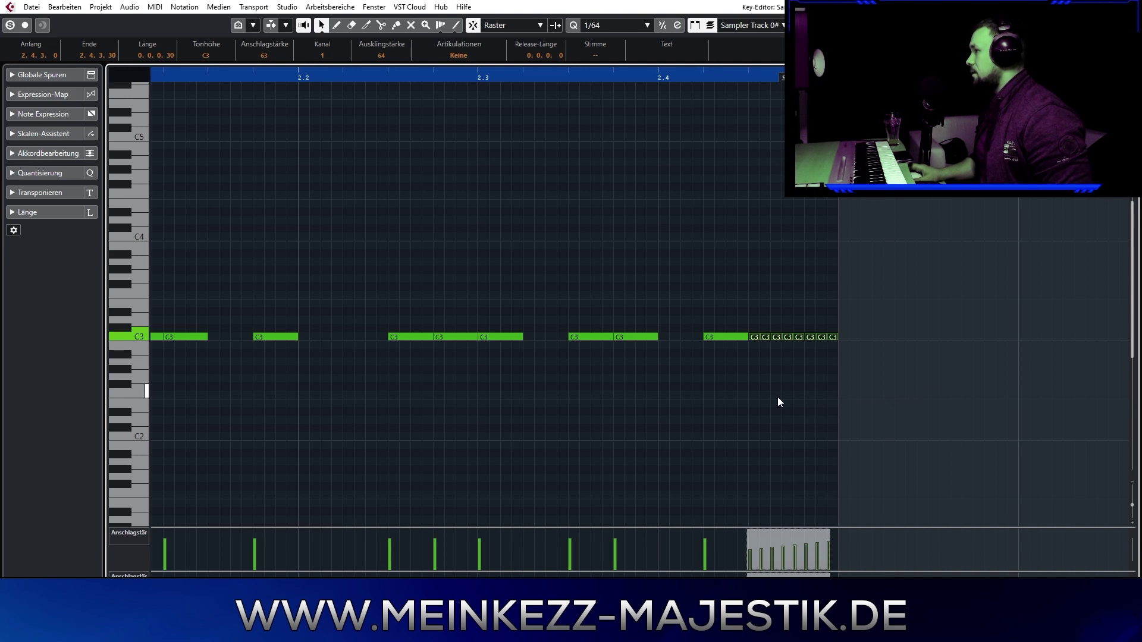
Step: Play back the beat with the hi-hat roll and close the separate key editor window
key(space)
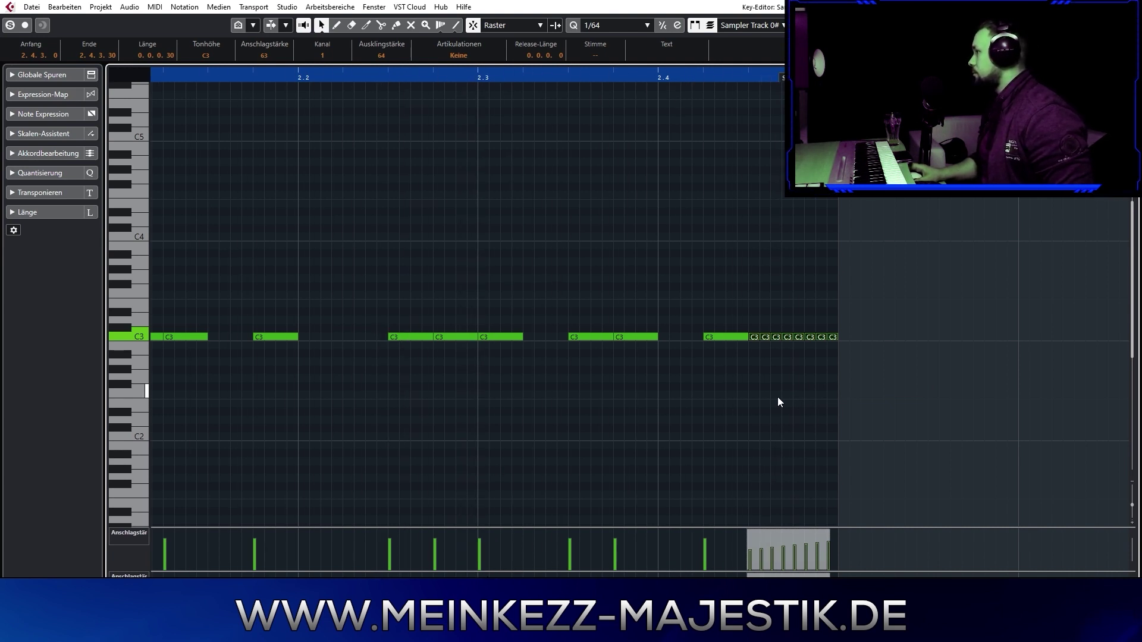
click(1129, 7)
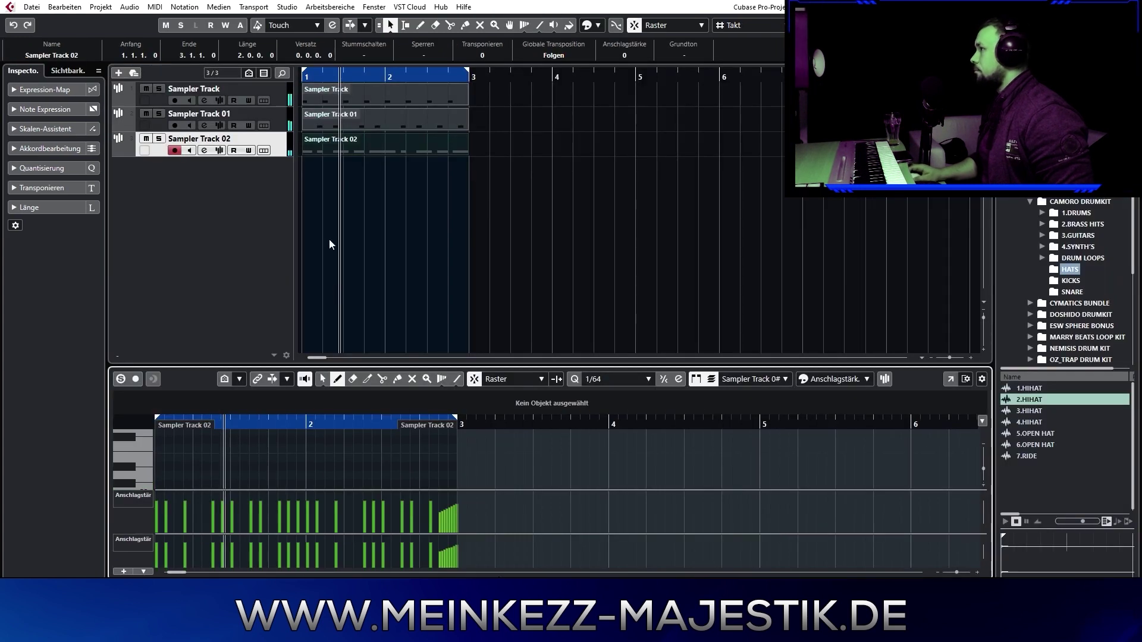
key(space)
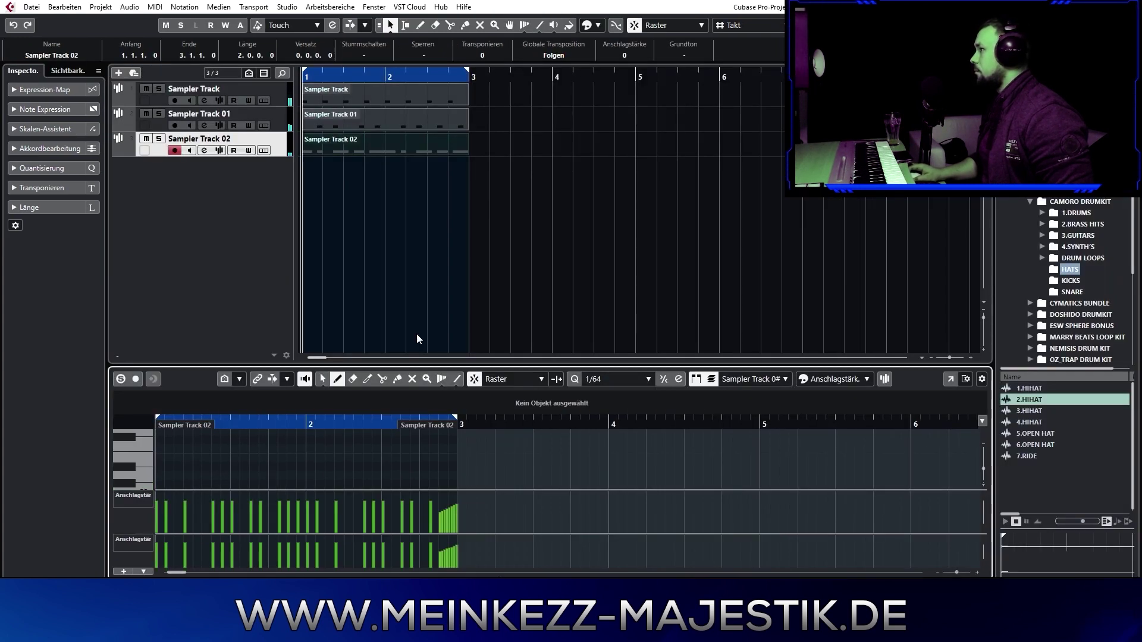
Step: Rename the three sampler tracks KICK, SNARE and HH in order from the first track down
double_click(202, 90)
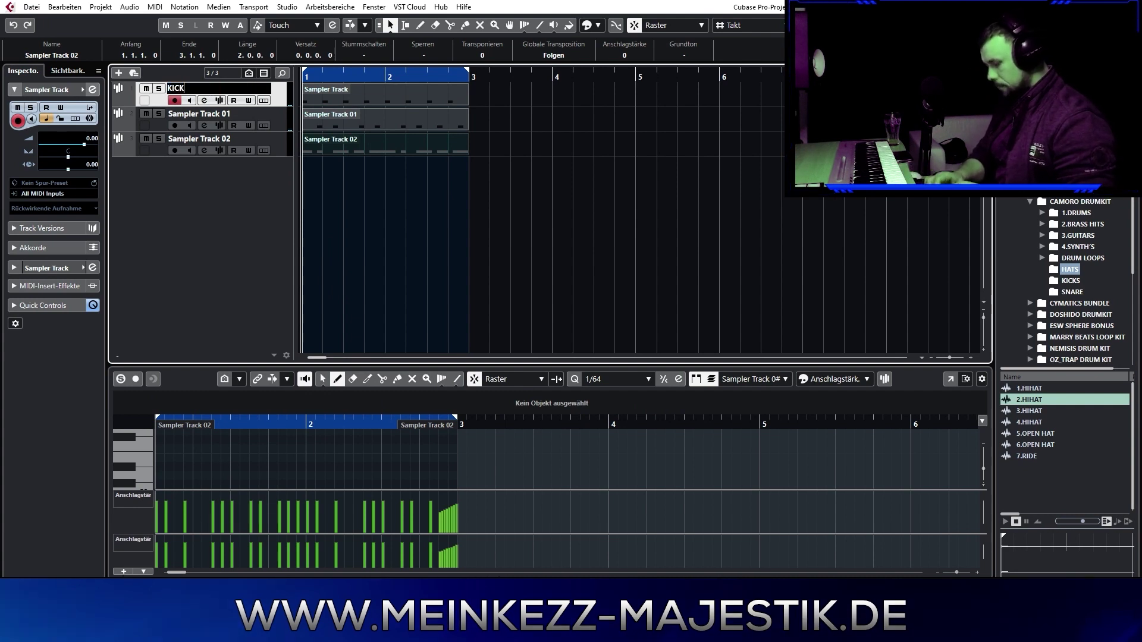
key(Return)
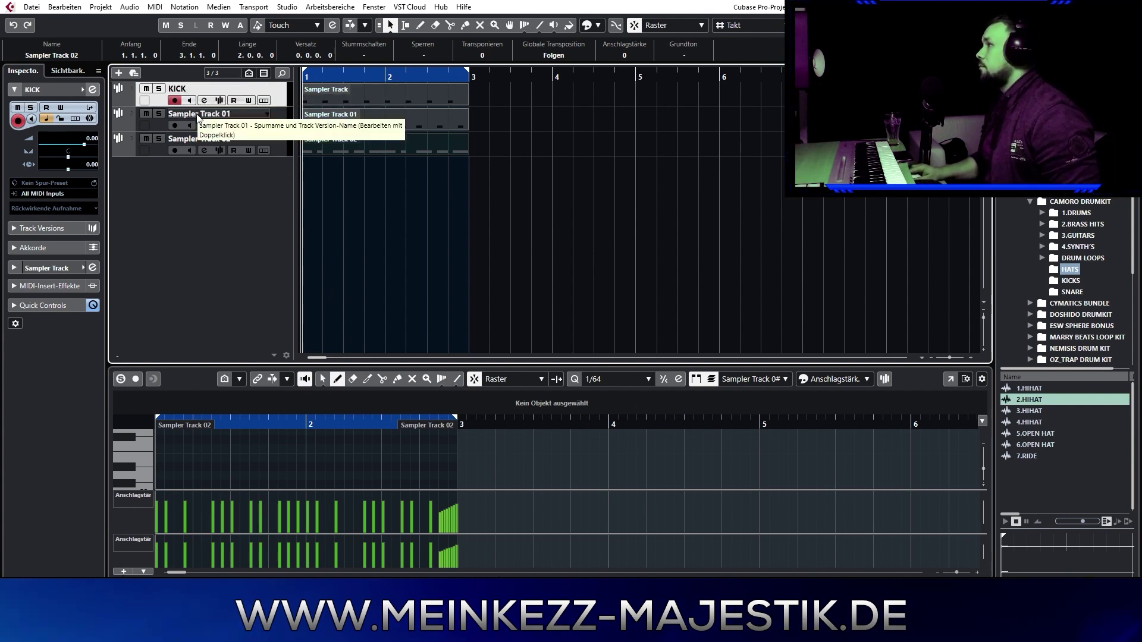
double_click(198, 115)
key(Return)
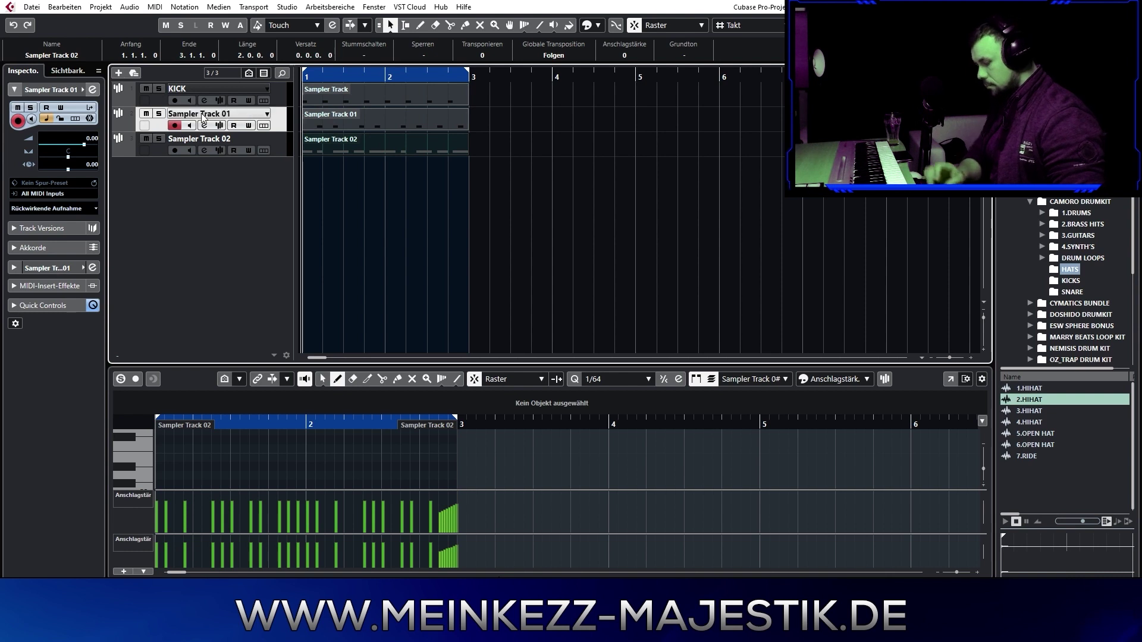
double_click(194, 139)
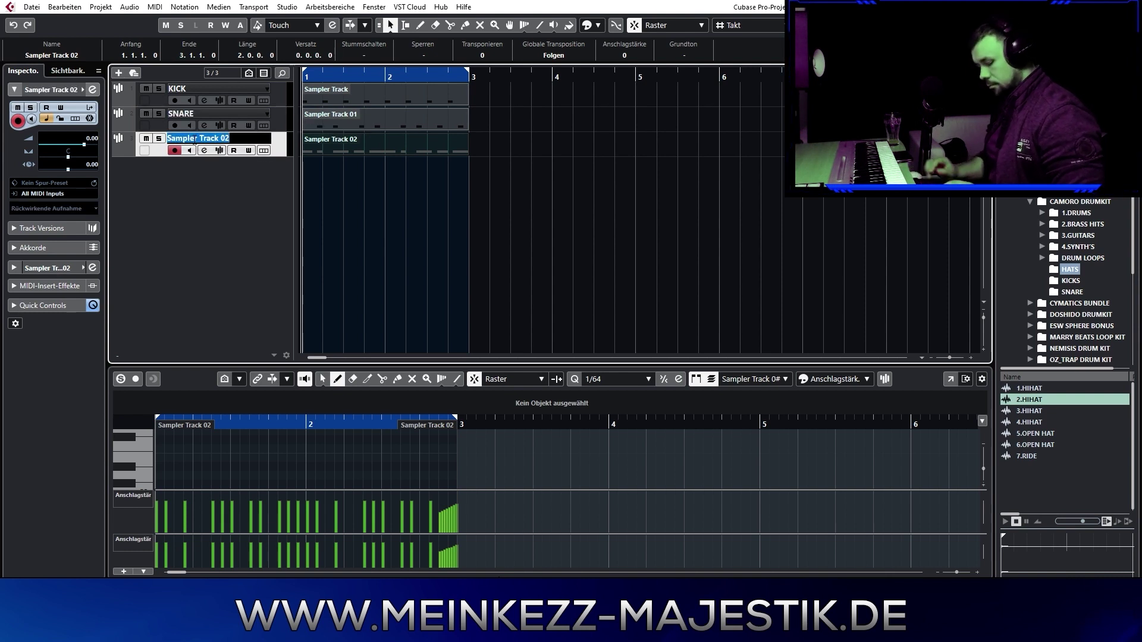
text(HH)
key(Return)
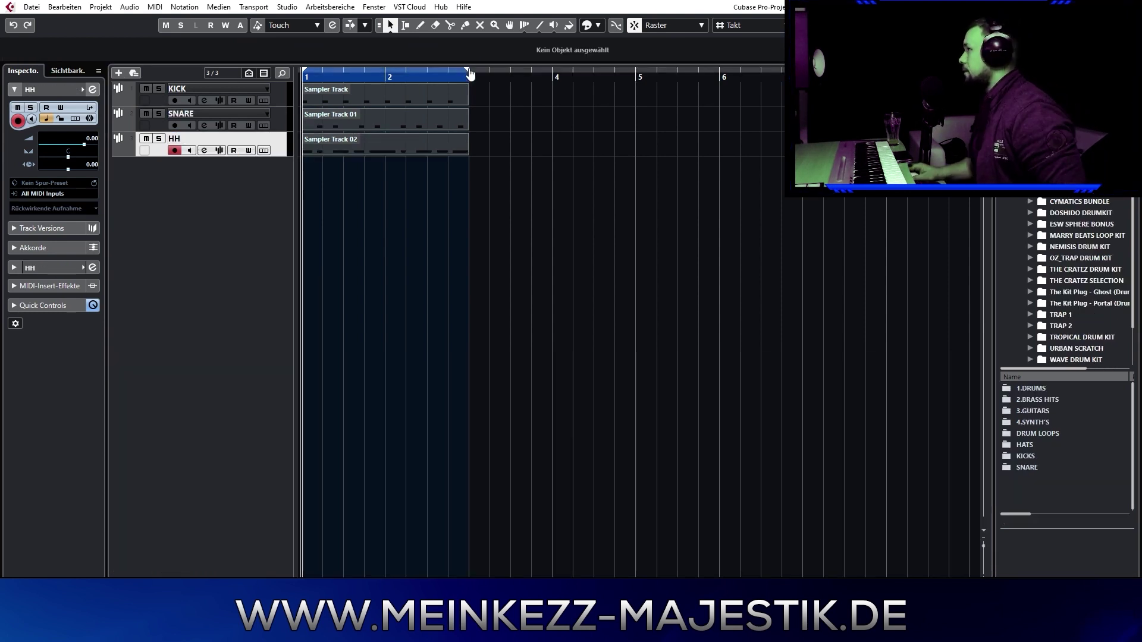
Step: Extend the cycle range to bar 5 and duplicate all three two-bar drum parts to start at bar 3
drag(470, 74, 640, 76)
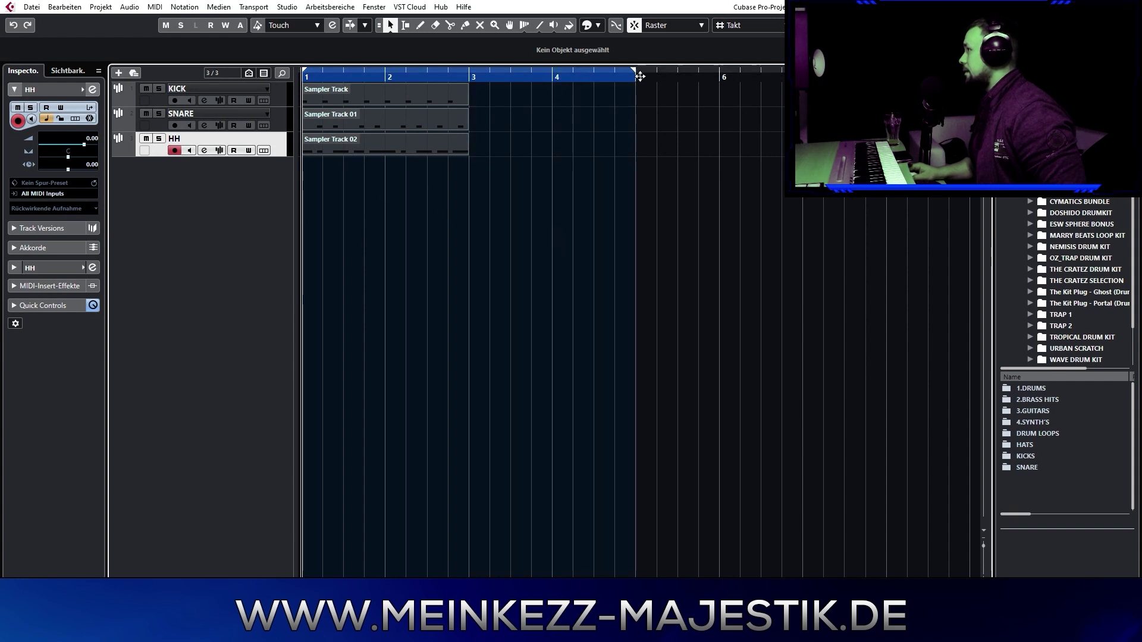
drag(525, 93, 366, 206)
key(ctrl+d)
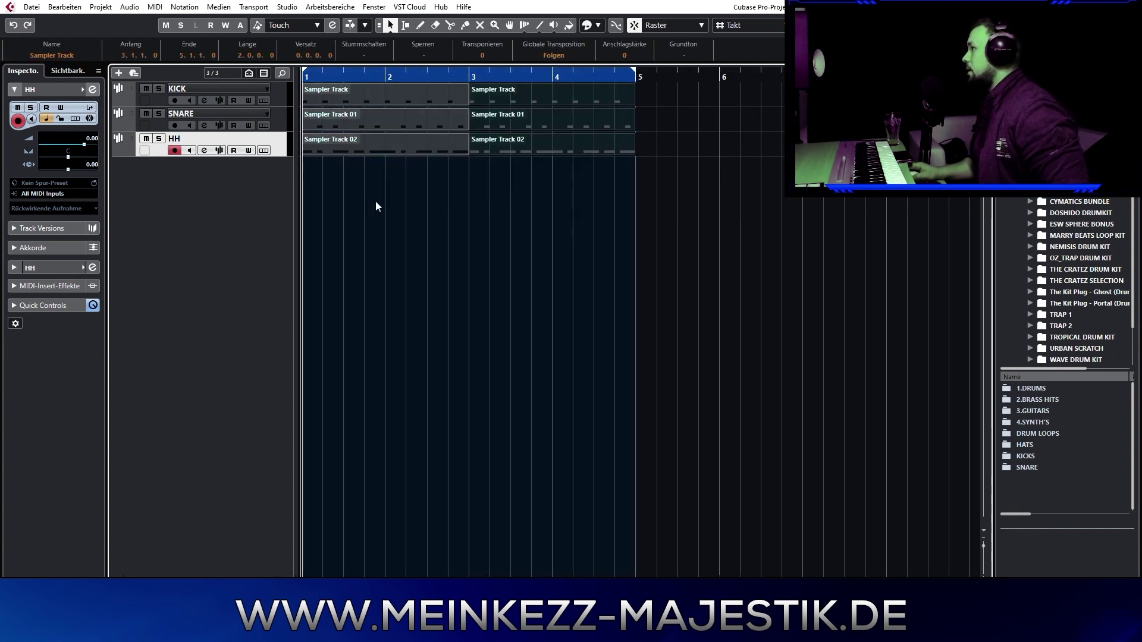
click(376, 201)
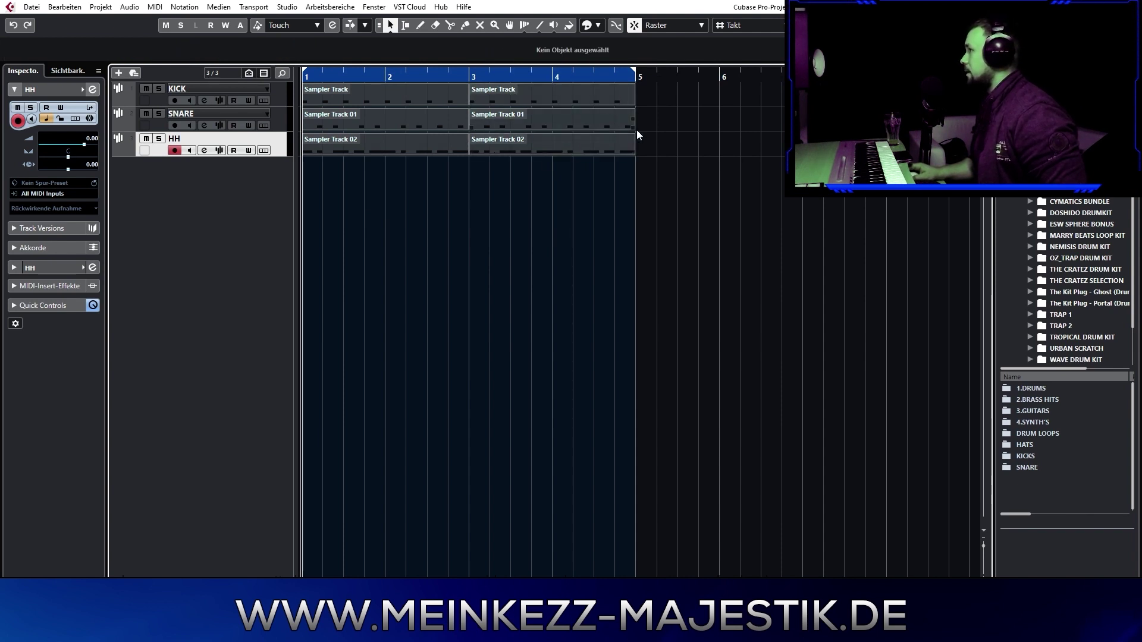
Step: In the snare part starting at bar 3, duplicate the last snare note at 4.4.3 so the copy sits at 4.4.4
click(601, 122)
double_click(601, 123)
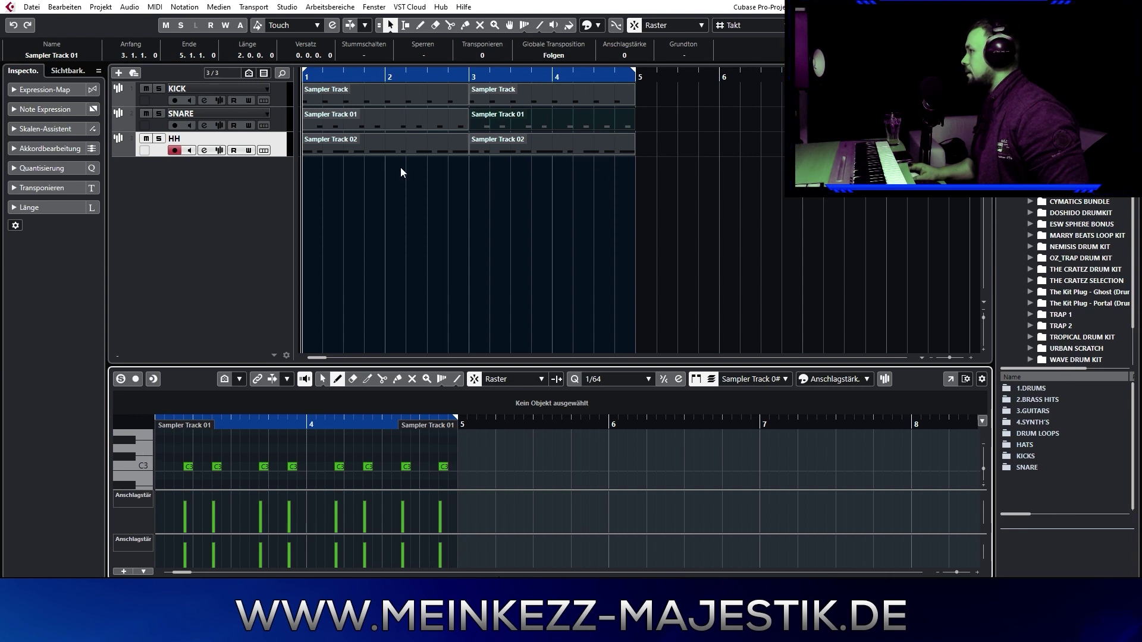
click(413, 122)
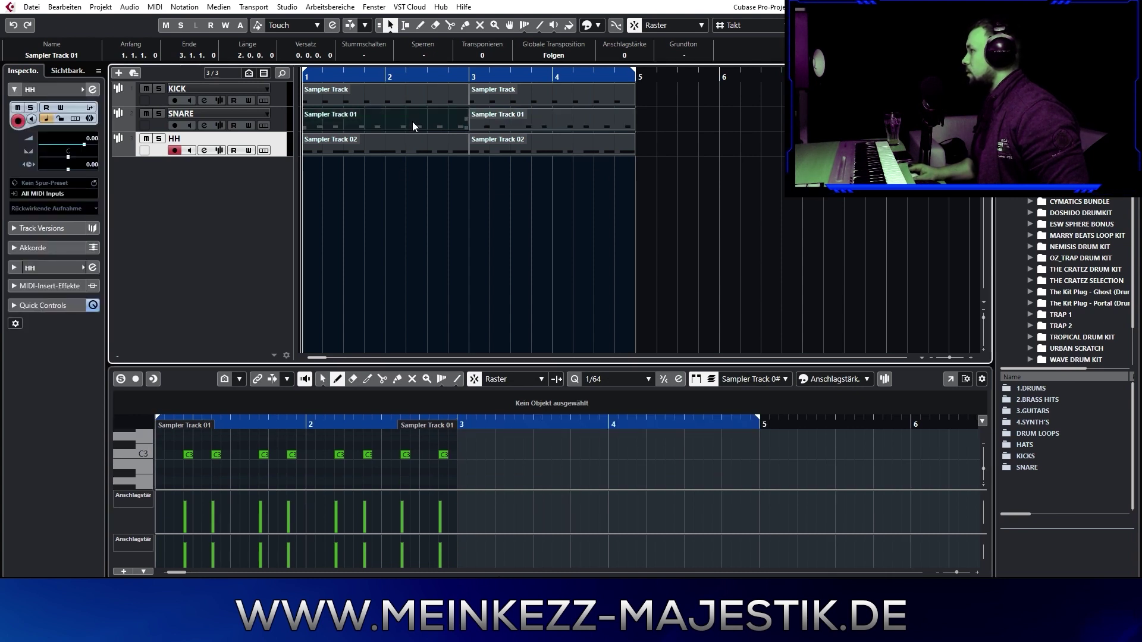
click(572, 113)
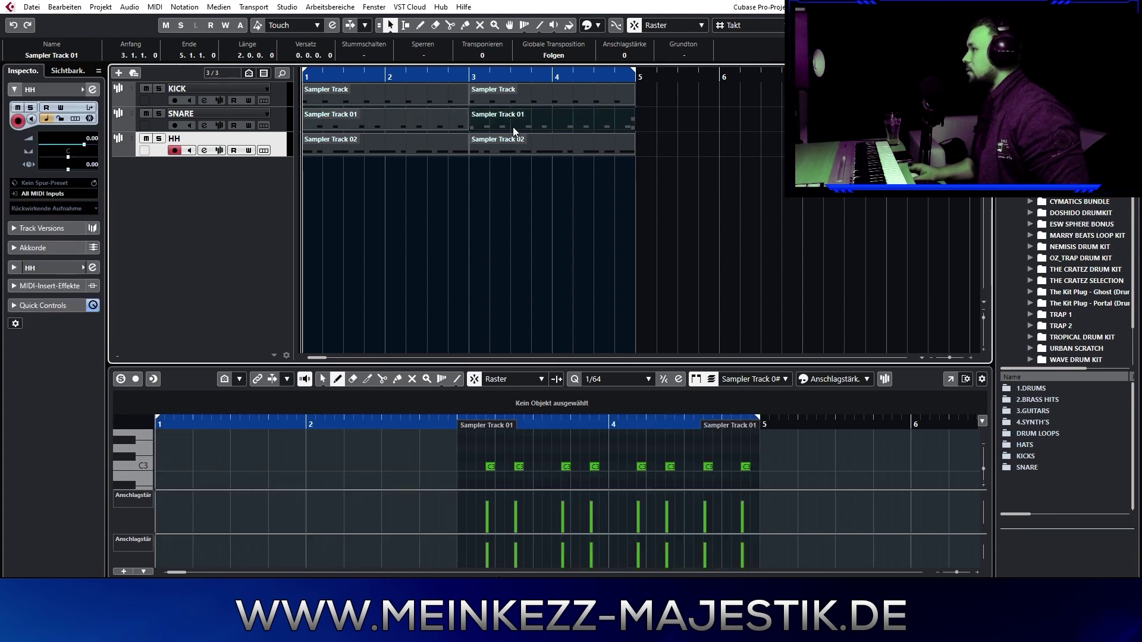
click(407, 119)
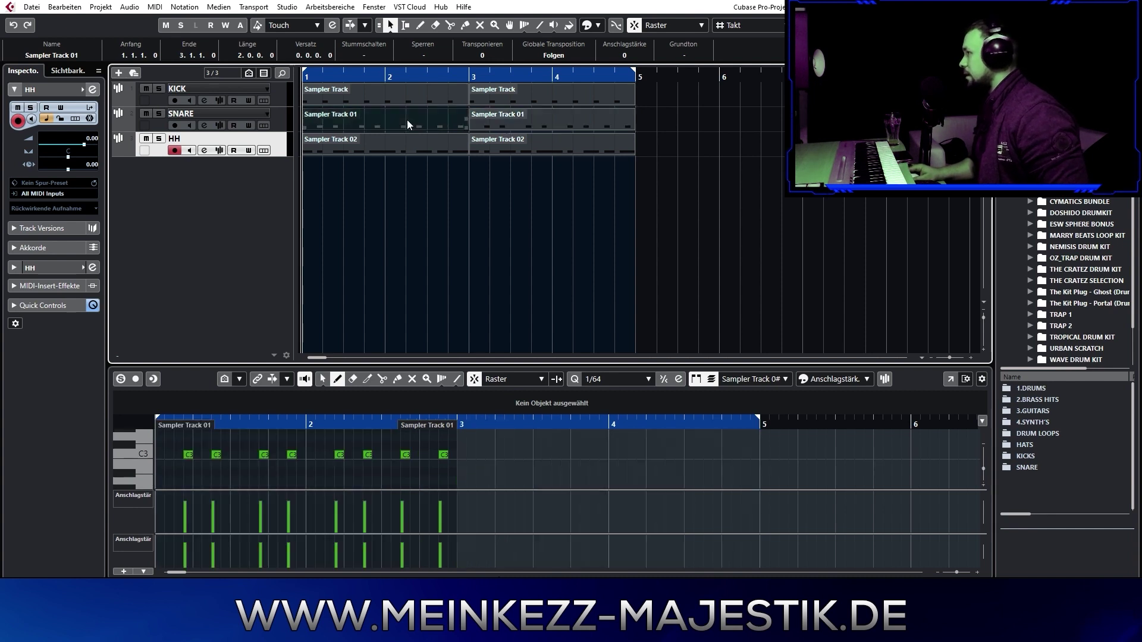
click(566, 117)
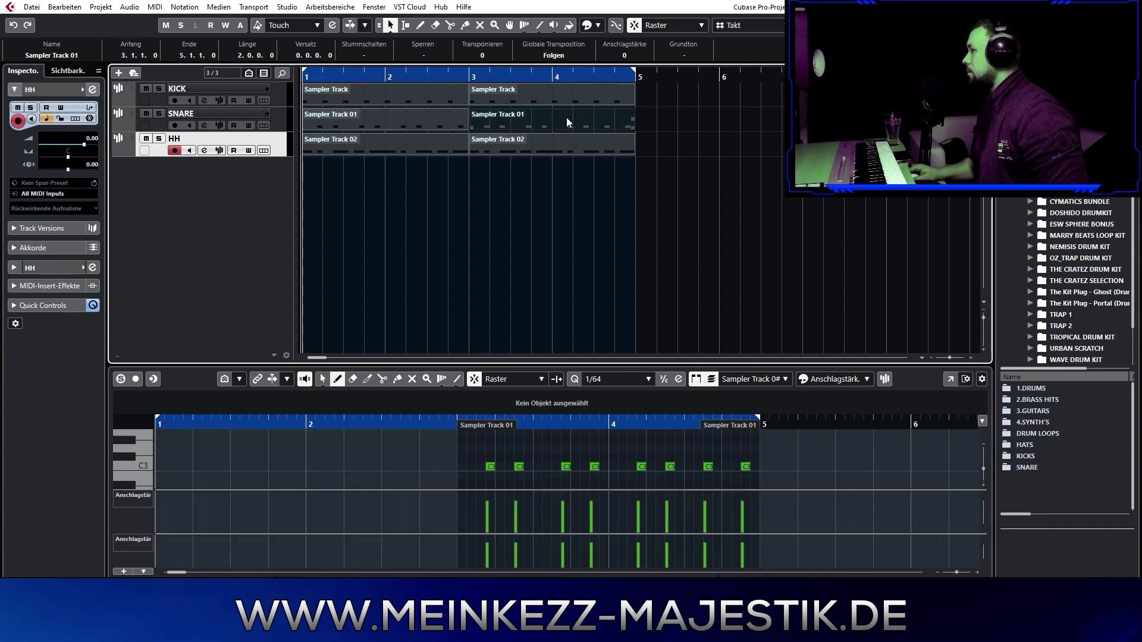
right_click(754, 465)
click(746, 467)
click(747, 467)
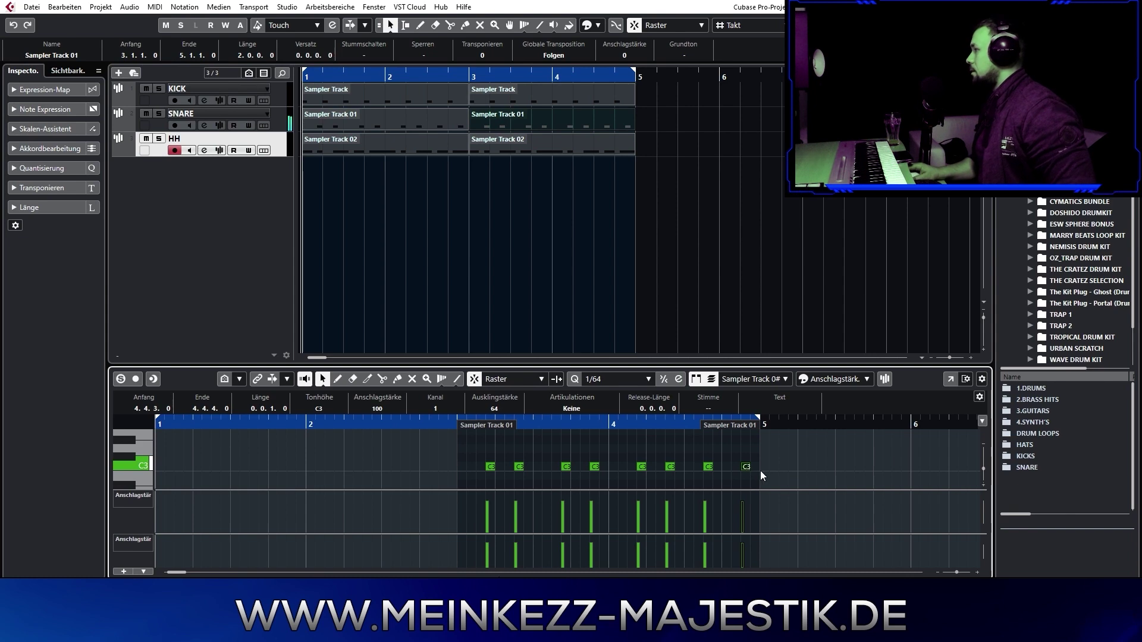
key(ctrl+d)
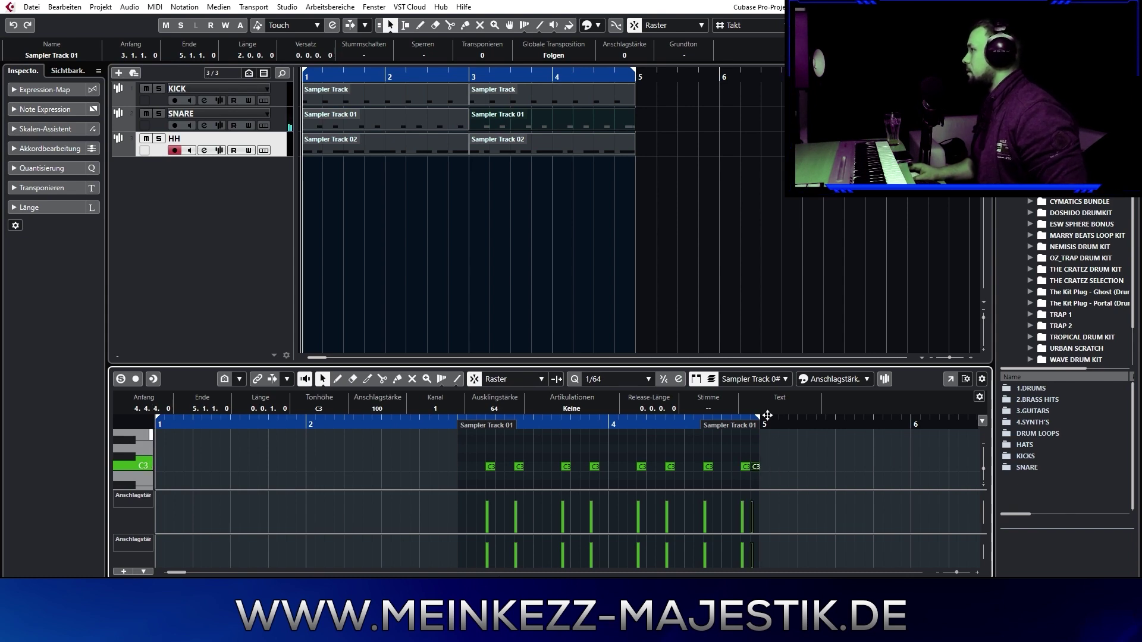
Step: In the second hi-hat part, opened in a separate editor, delete the note before the roll and move the roll to 4.4.1
click(580, 144)
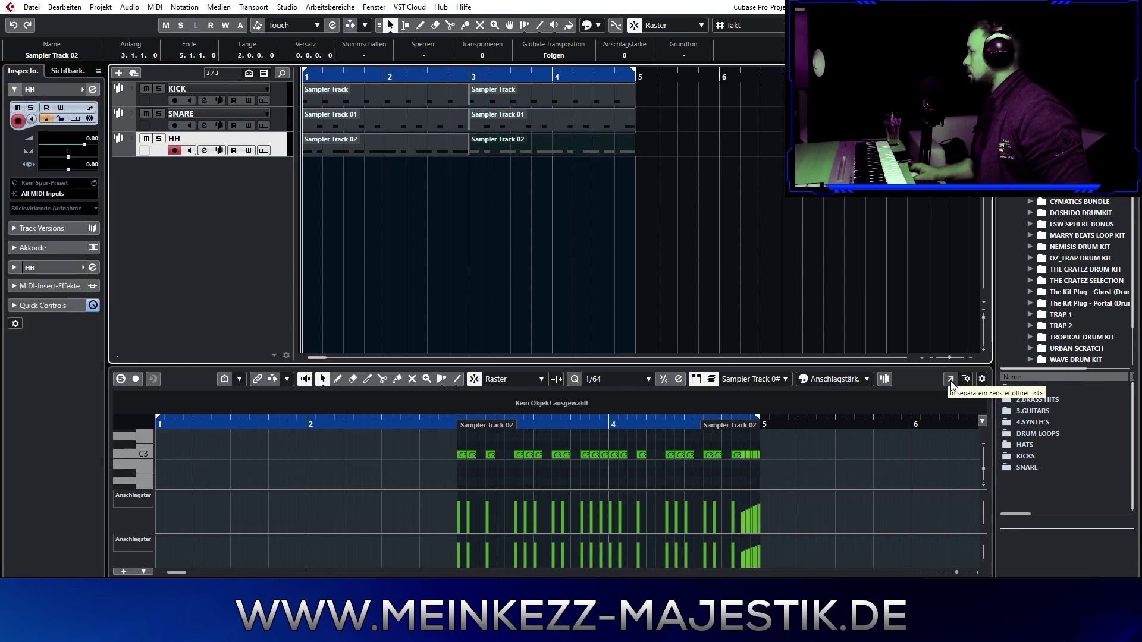
click(951, 383)
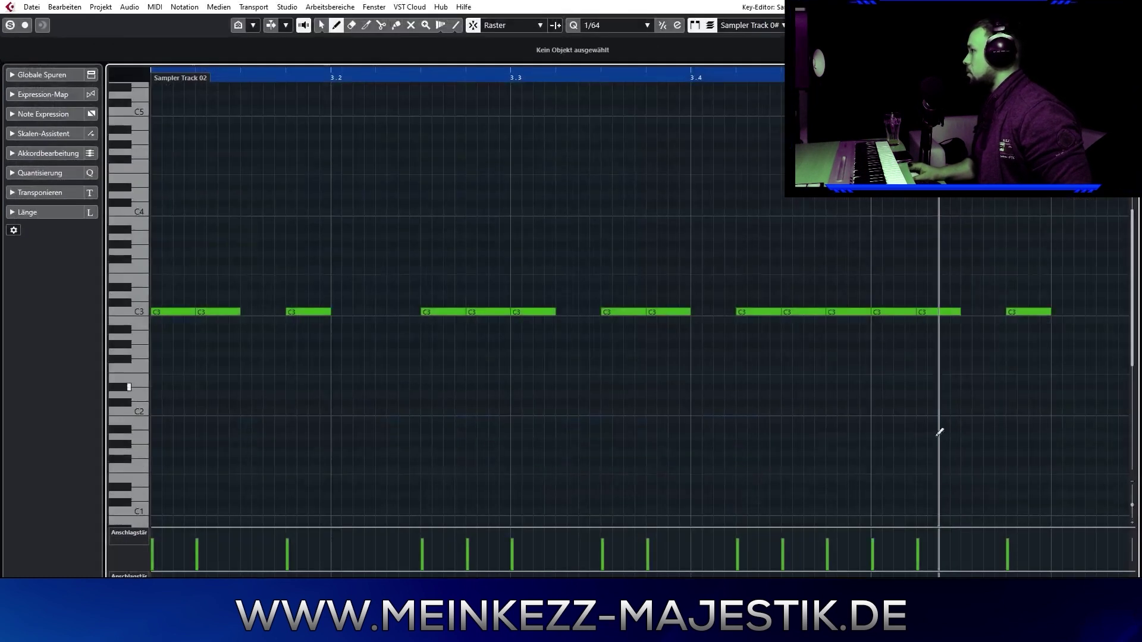
key(g)
key(g)
key(h)
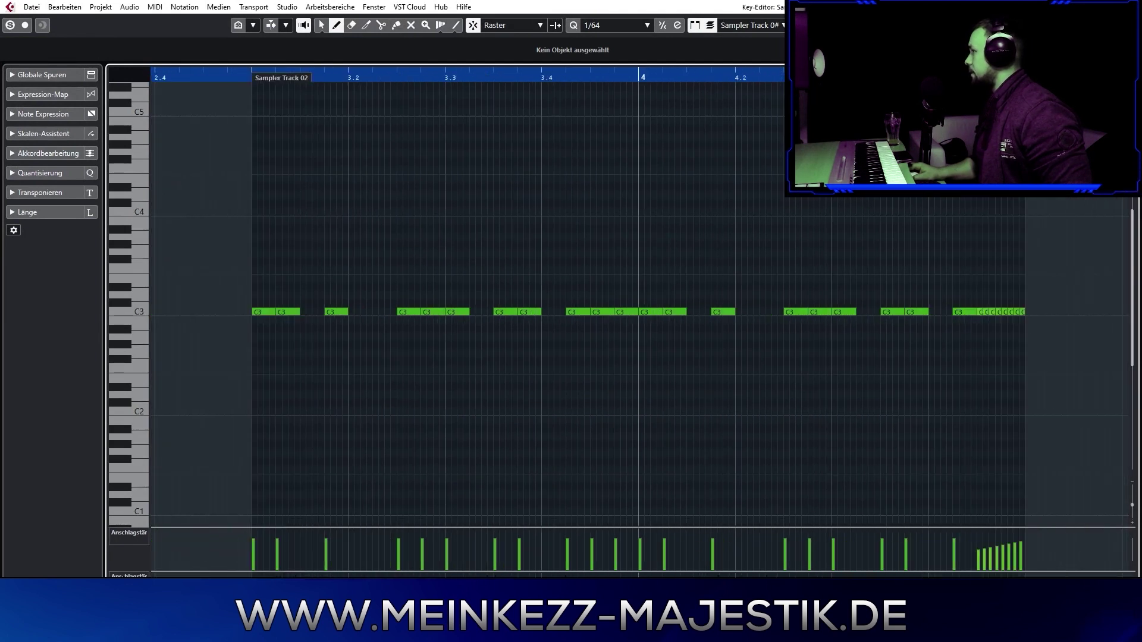
right_click(950, 313)
click(964, 311)
click(965, 311)
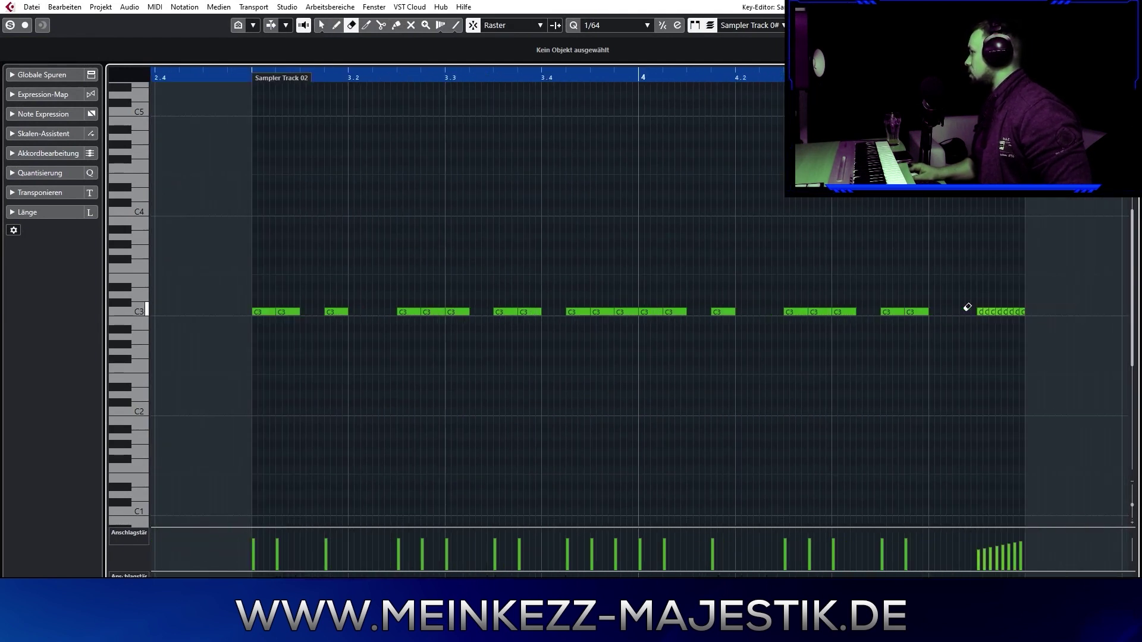
drag(985, 320, 933, 312)
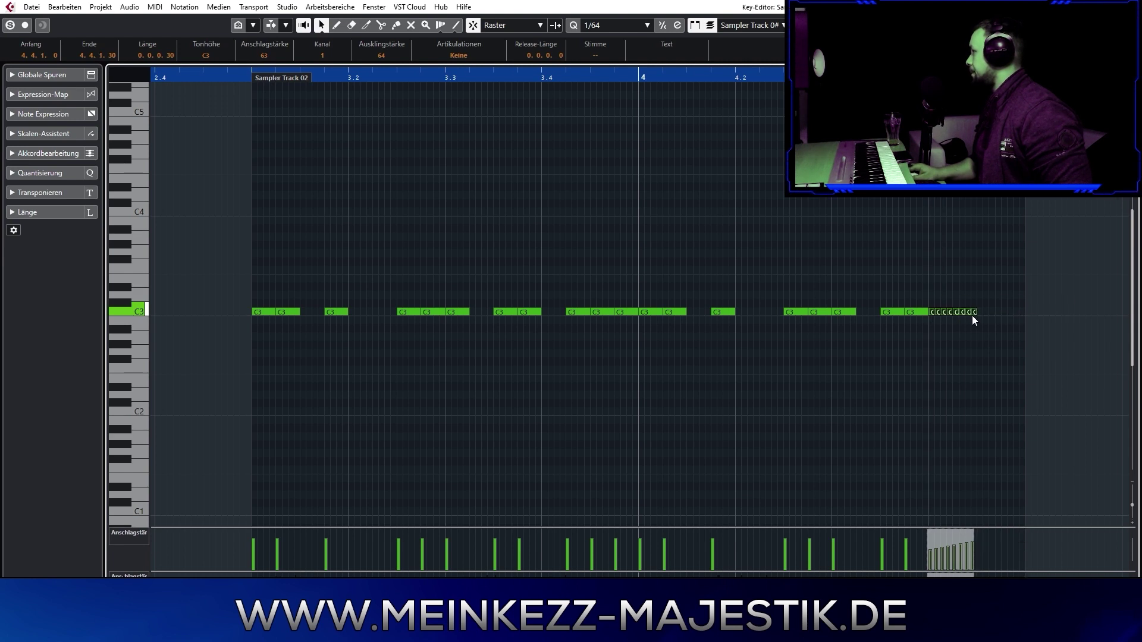
Step: Duplicate the hi-hat roll to 4.4.3, transpose the copy down to A2 and close the separate key editor
key(ctrl+d)
key(Down)
key(Down)
key(Down)
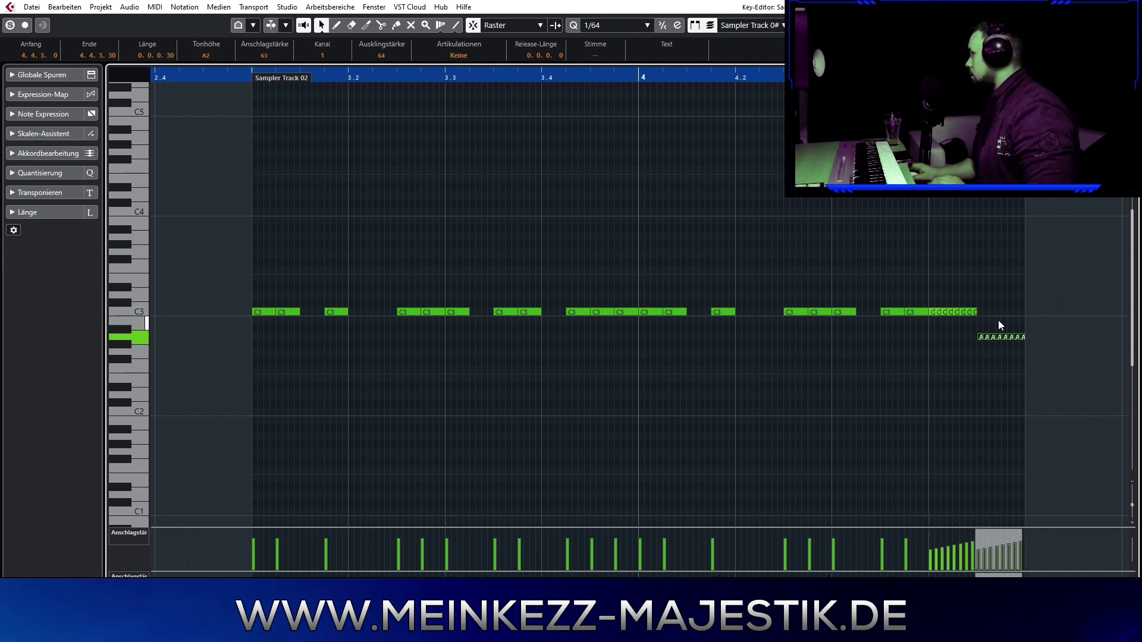
click(1130, 7)
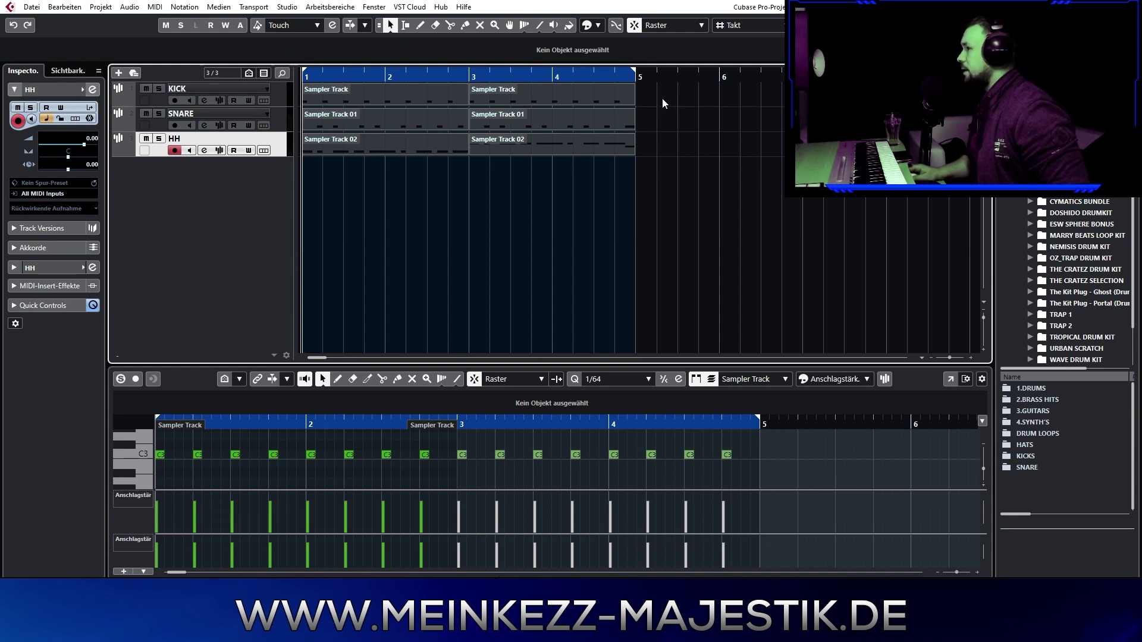
Step: Glue the two parts on each of the KICK, SNARE and HH tracks into four-bar parts and play back the beat
right_click(650, 104)
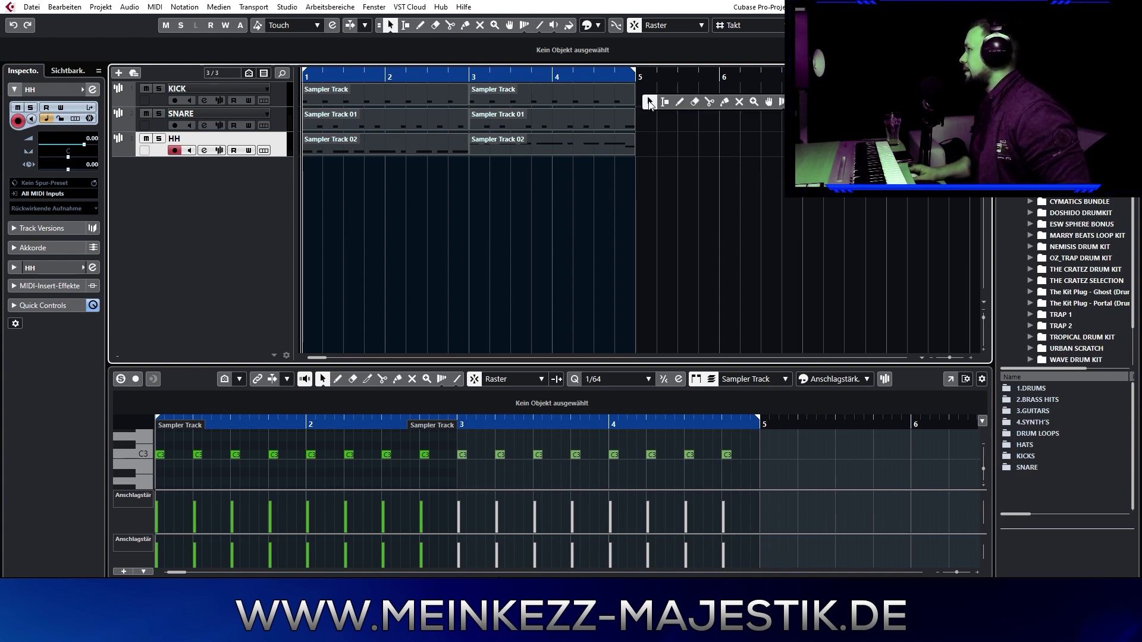
click(725, 104)
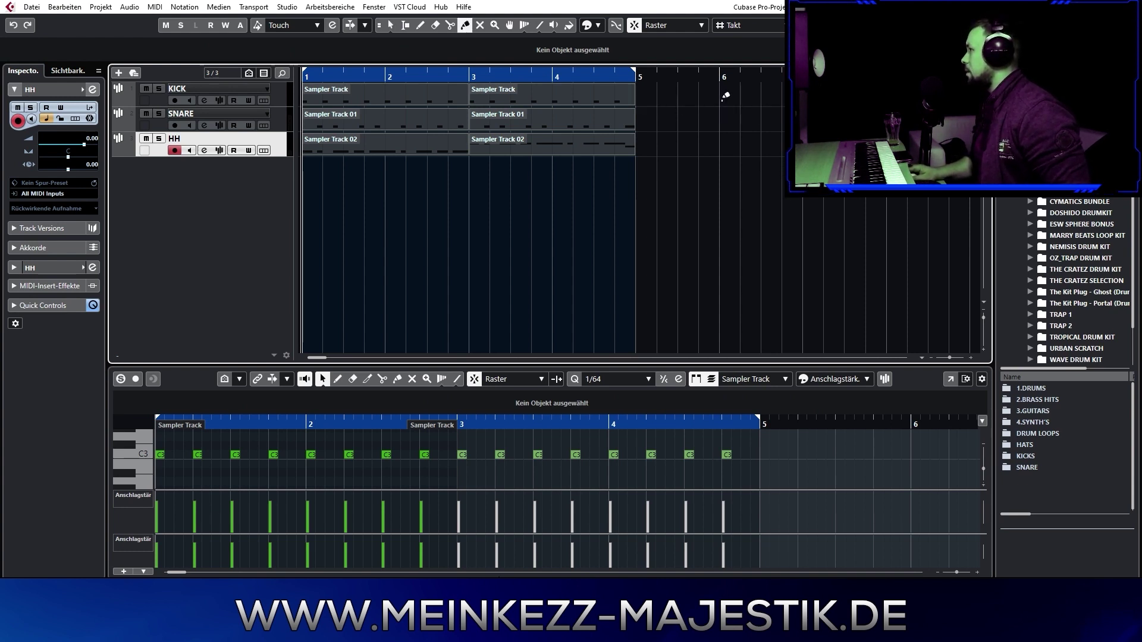
click(459, 87)
click(454, 114)
click(444, 146)
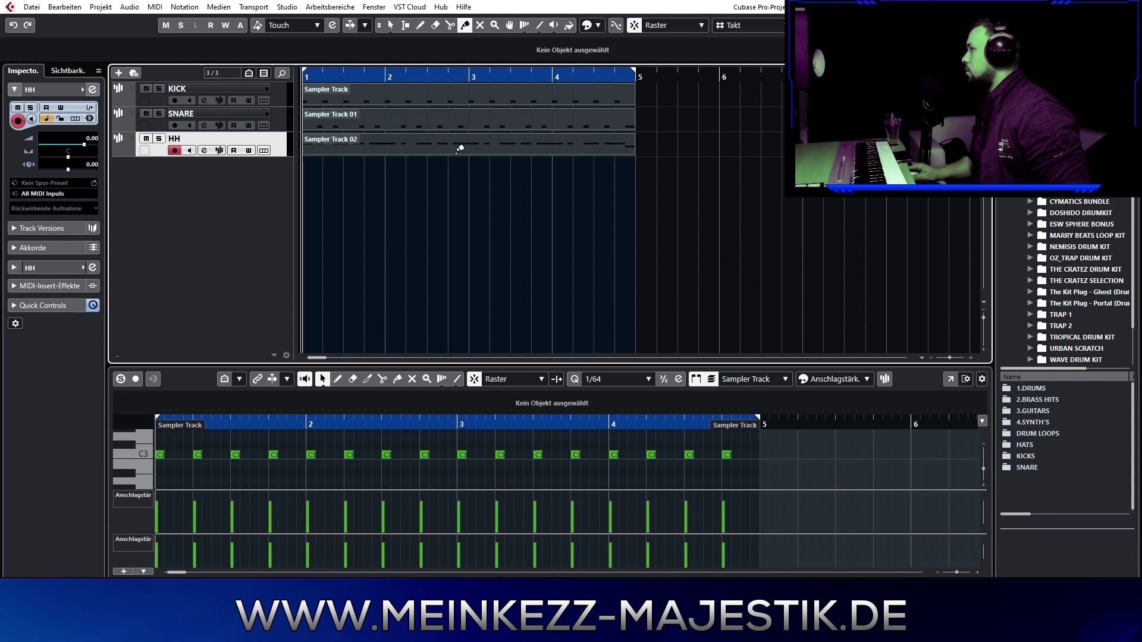
key(1)
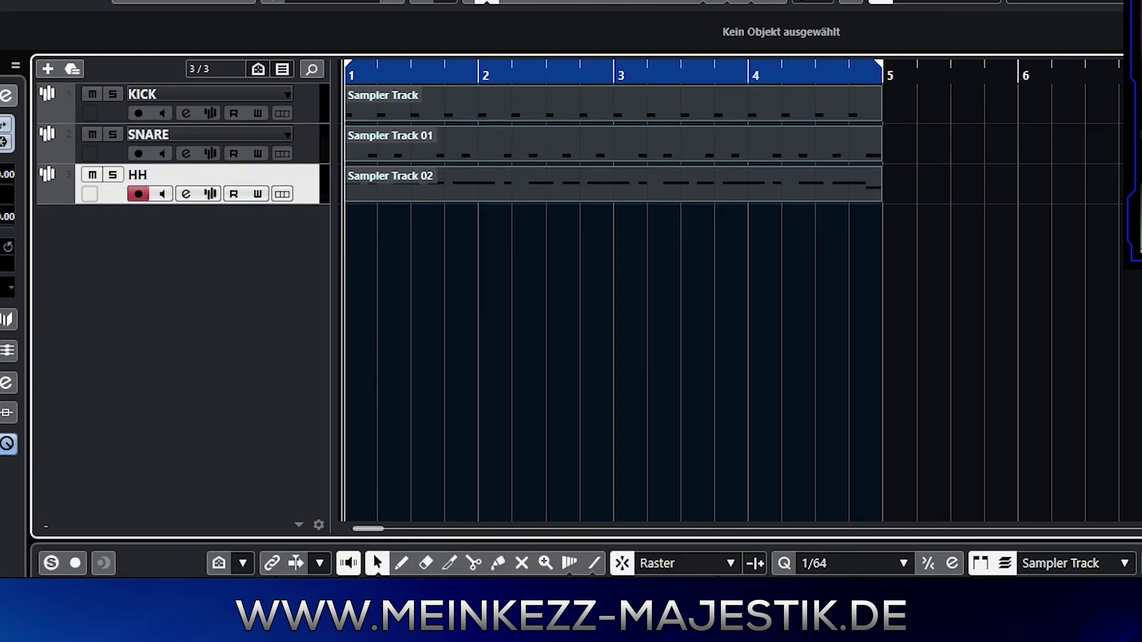
key(space)
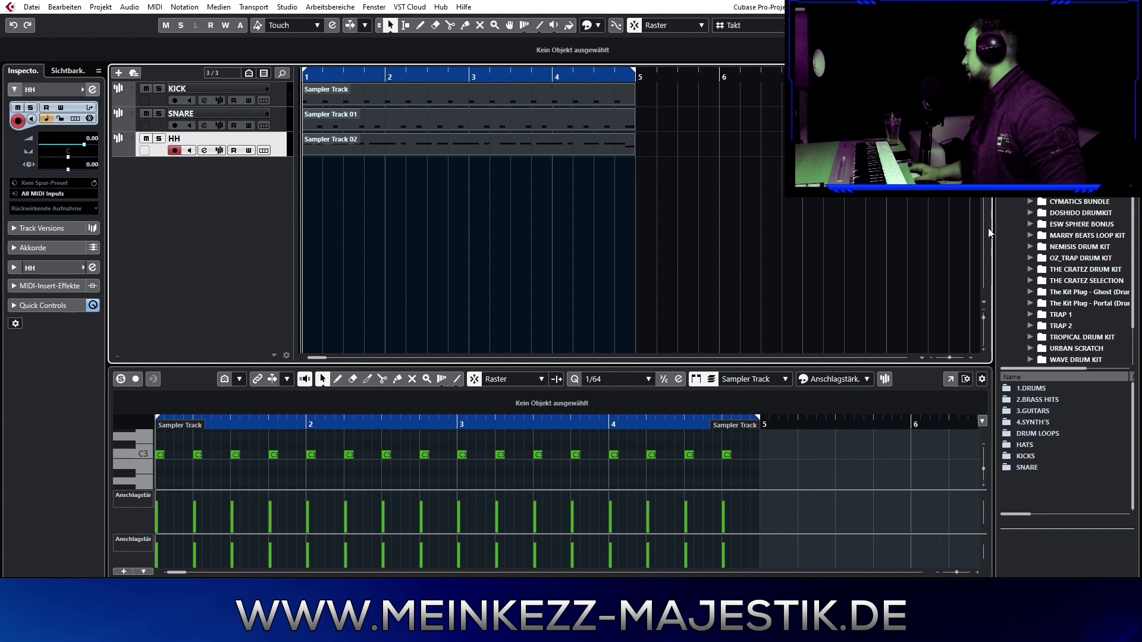
Step: Open the 2.DRUMS SAYONARA 109 BPM folder inside the kit's DRUM LOOPS folder in the file browser
click(1024, 436)
click(1030, 191)
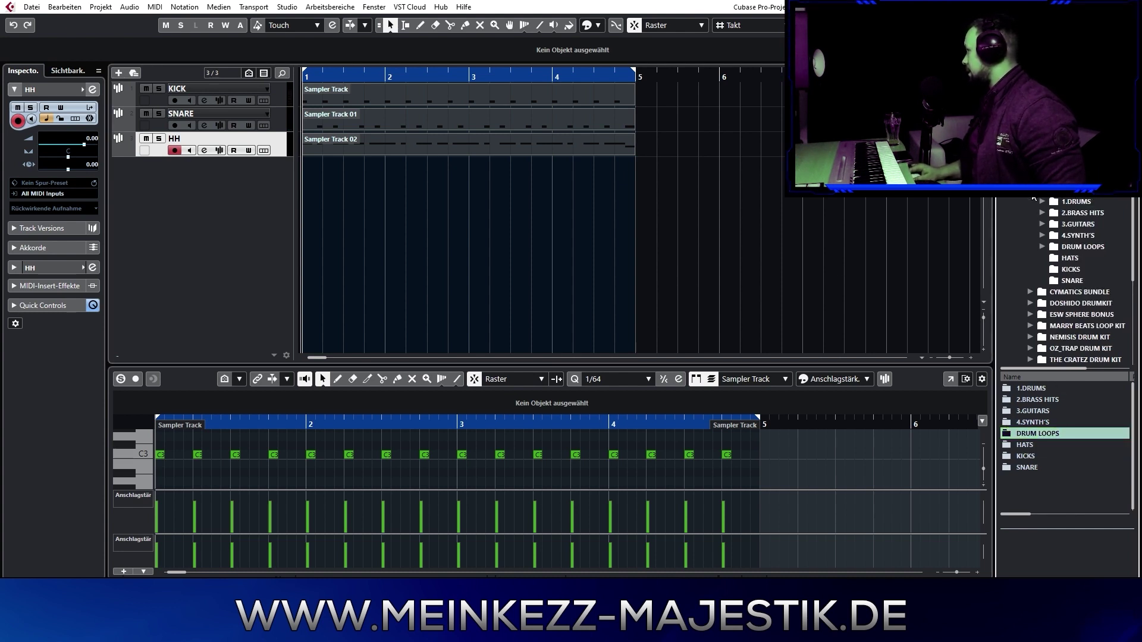
click(1043, 249)
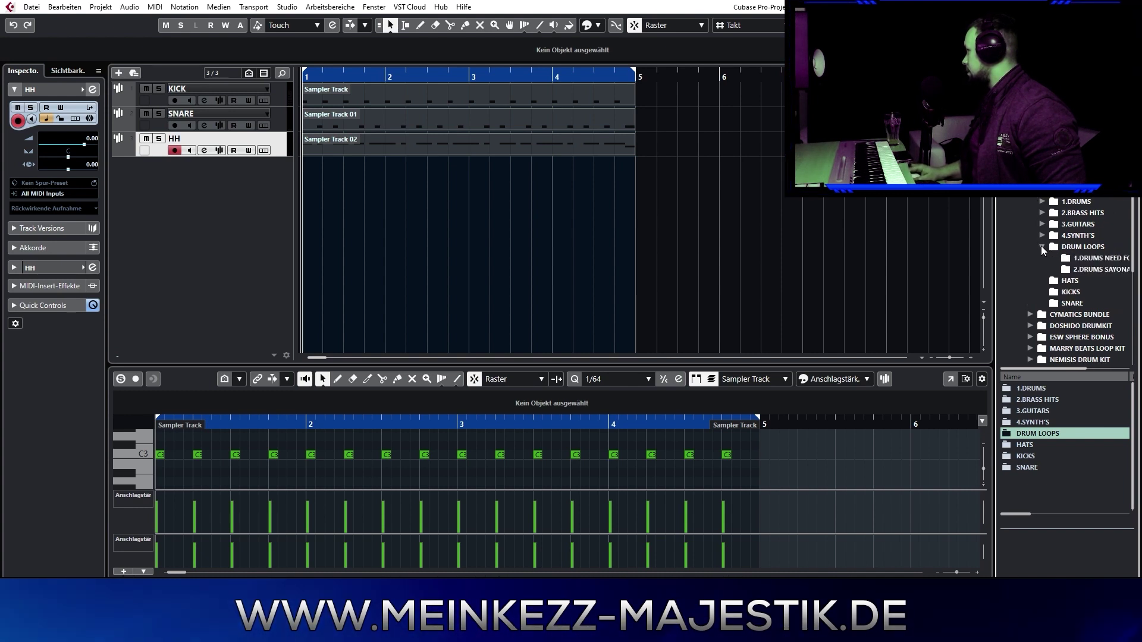
click(1085, 260)
click(1085, 270)
Step: Audition the HATS 1, HH 1, HH 2 and OH loops, and place HH 1 on a new audio track at bar 1
click(1027, 424)
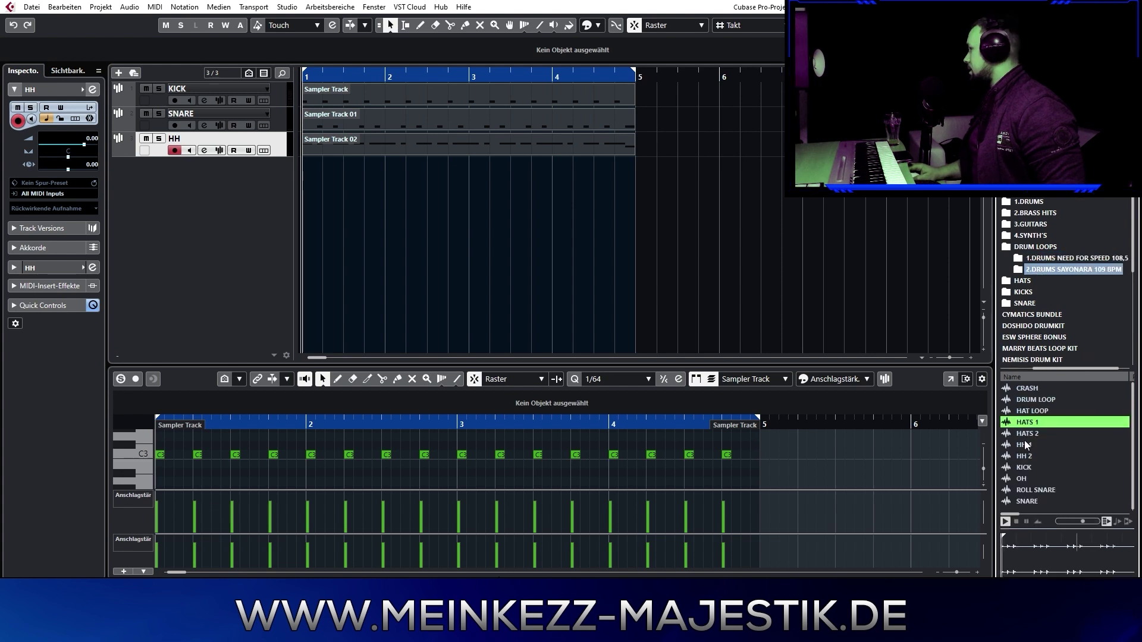
click(1028, 447)
click(1027, 459)
click(1029, 480)
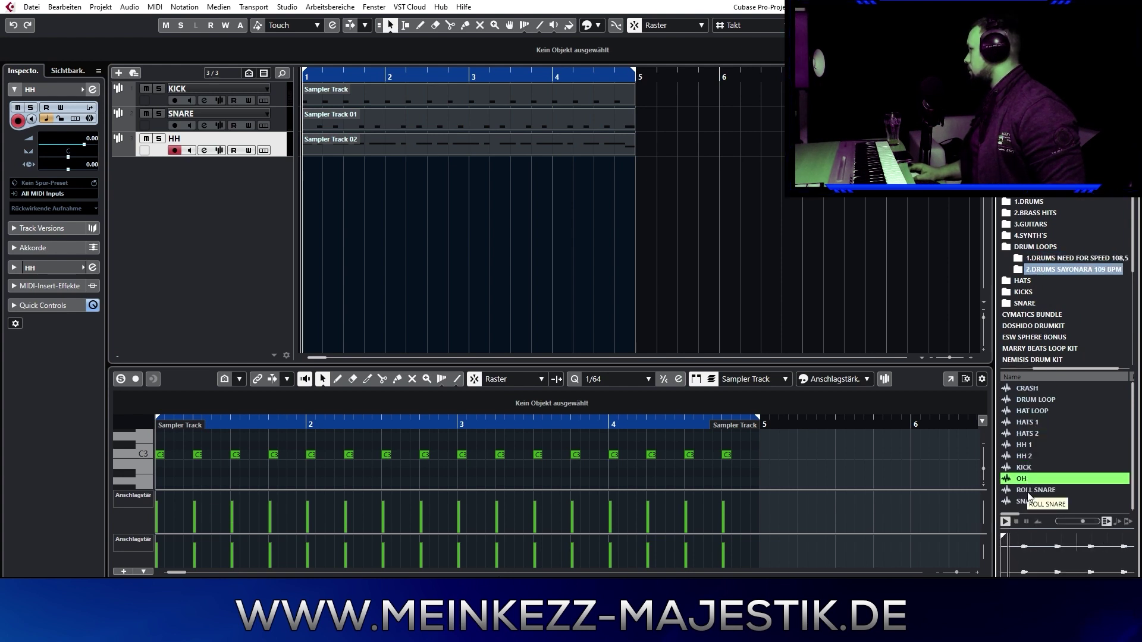
click(1030, 446)
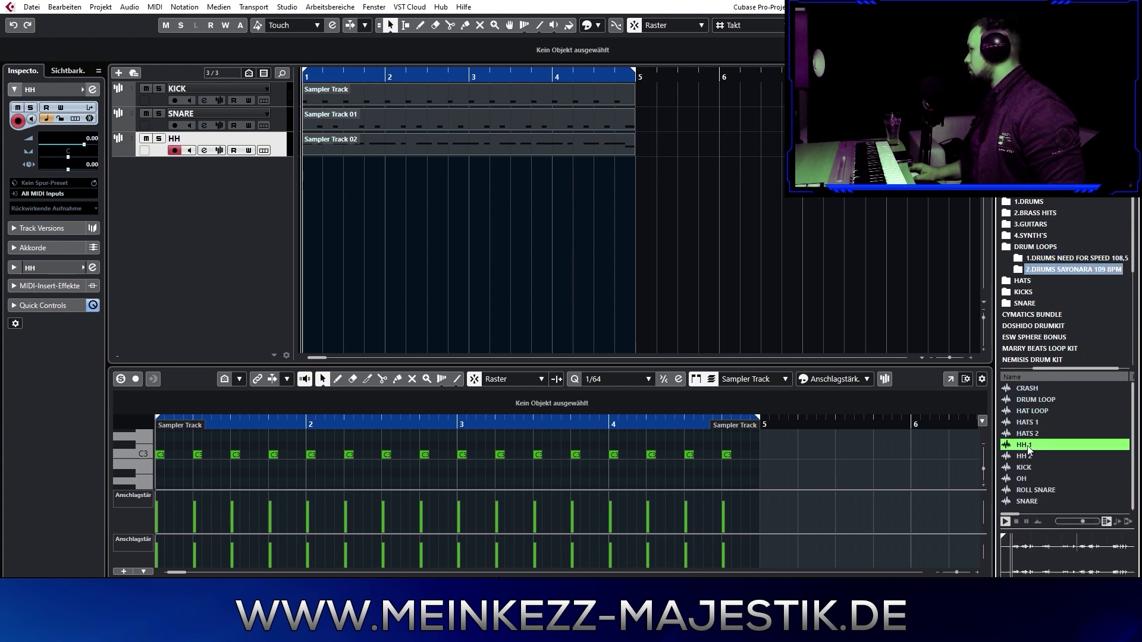
drag(1024, 448, 329, 174)
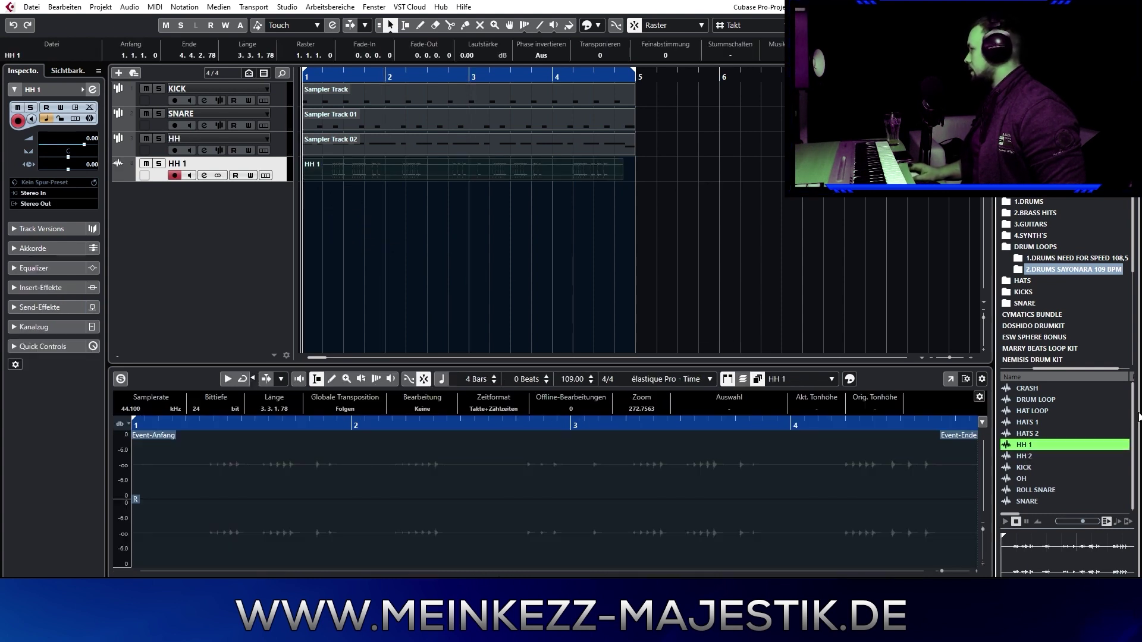
Step: Audition the ROLL SNARE loop in the file browser and stop its preview
click(1031, 491)
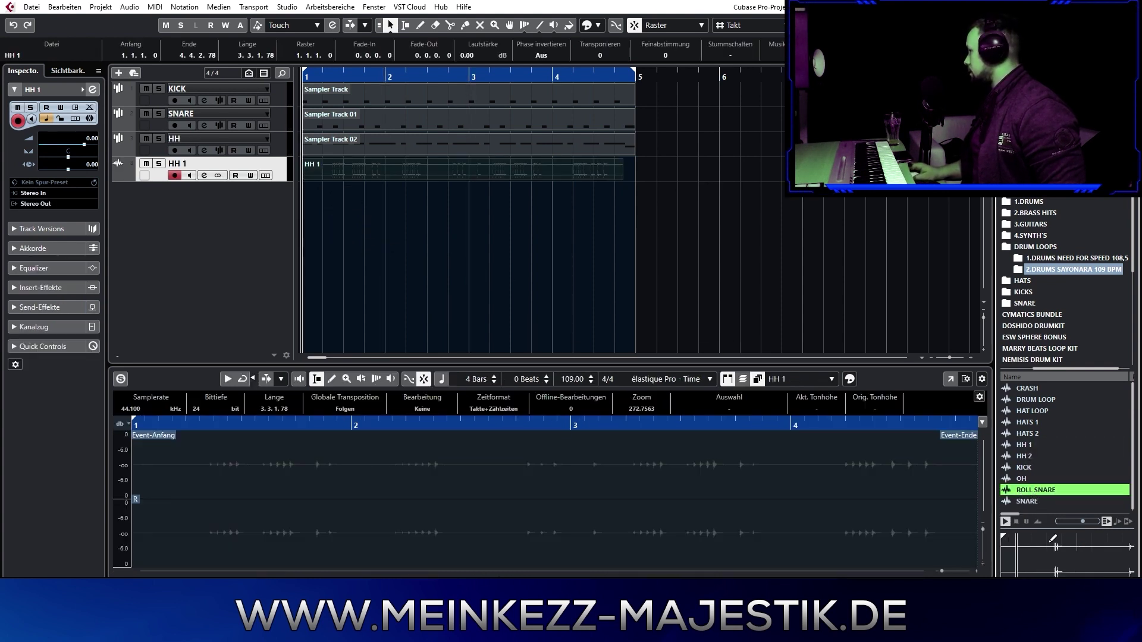
click(1015, 522)
click(1016, 521)
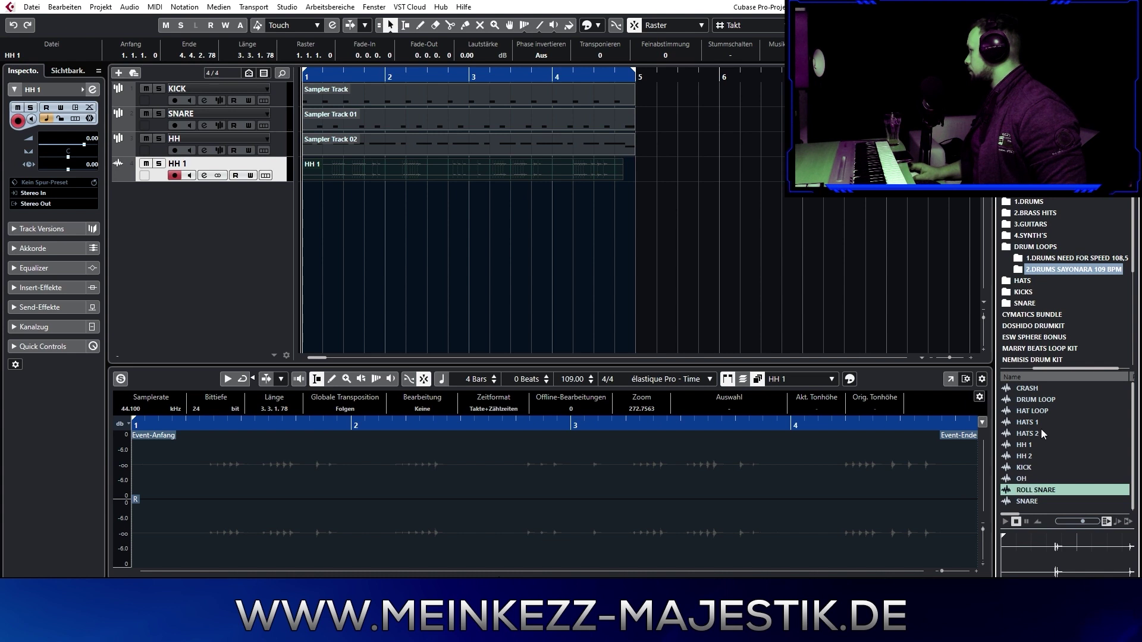
Step: Place the SHAKER and ROLL SNARE loops from the 1.DRUMS NEED FOR SPEED folder on new audio tracks at bar 1
click(1080, 260)
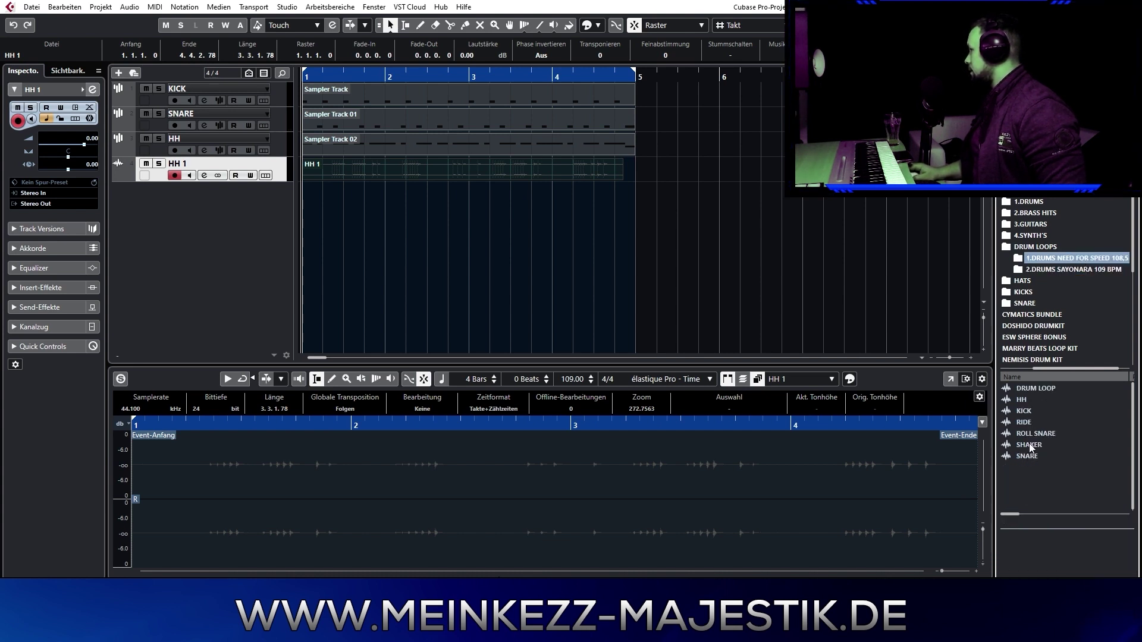
drag(1030, 447, 322, 202)
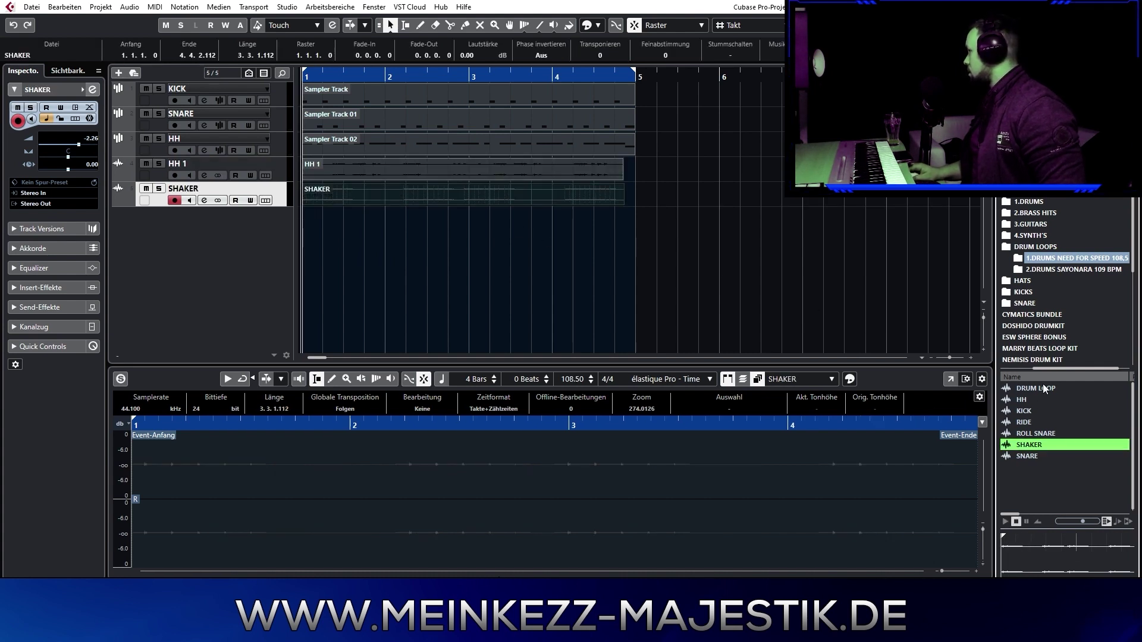
drag(1035, 436, 312, 213)
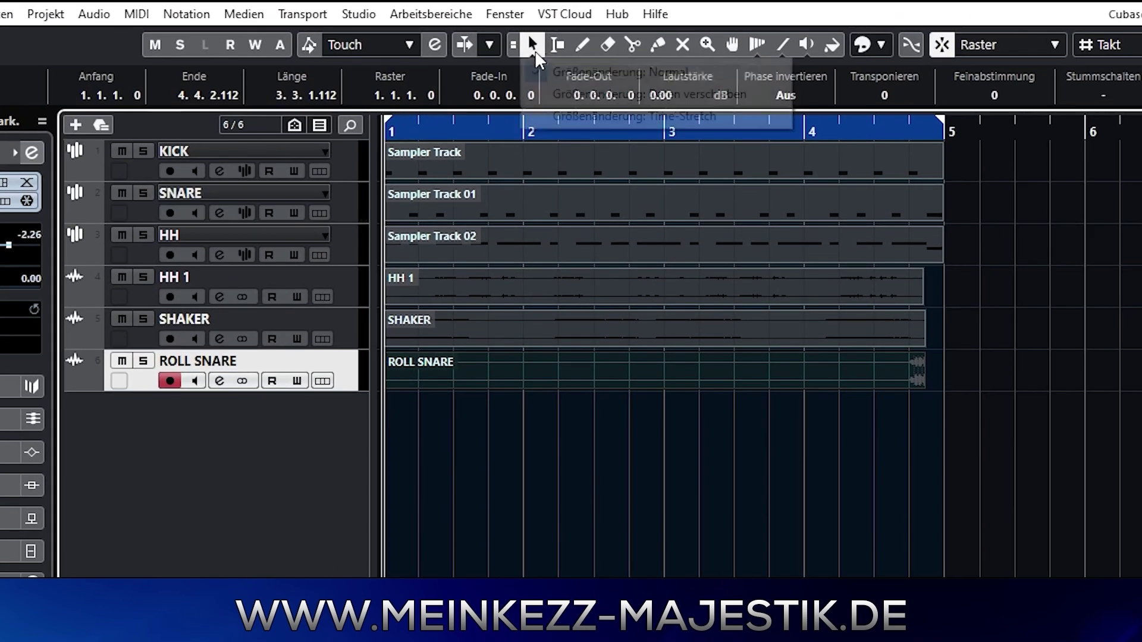
Step: Time-stretch the HH 1, SHAKER and ROLL SNARE events to end at bar 5, filling four bars, and play back the beat
click(390, 25)
click(647, 117)
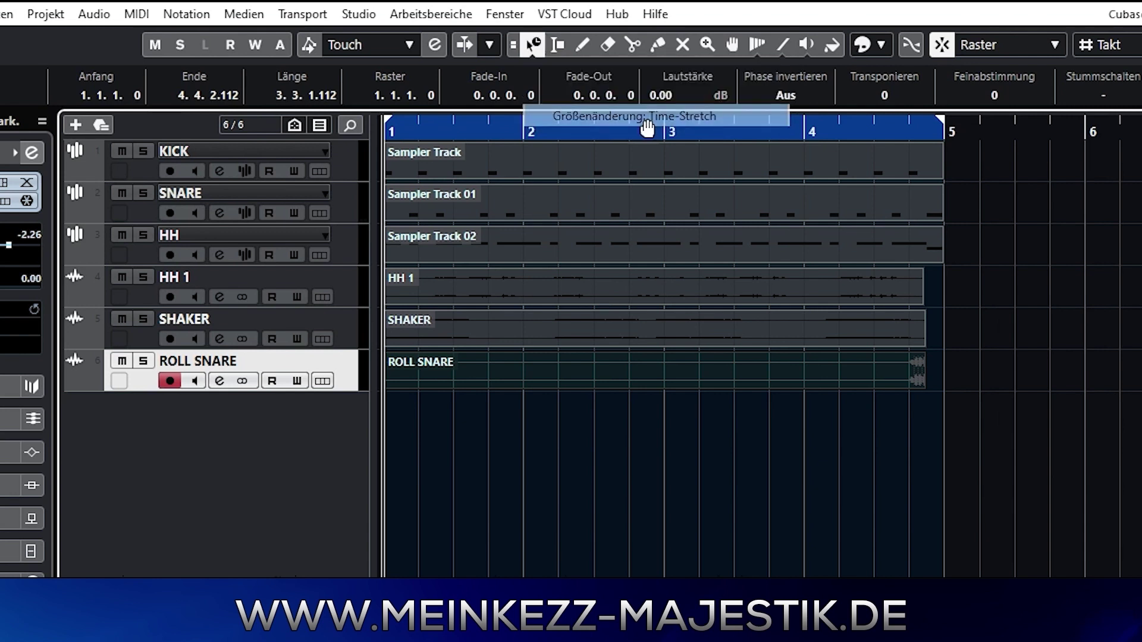
click(916, 291)
drag(920, 301, 933, 300)
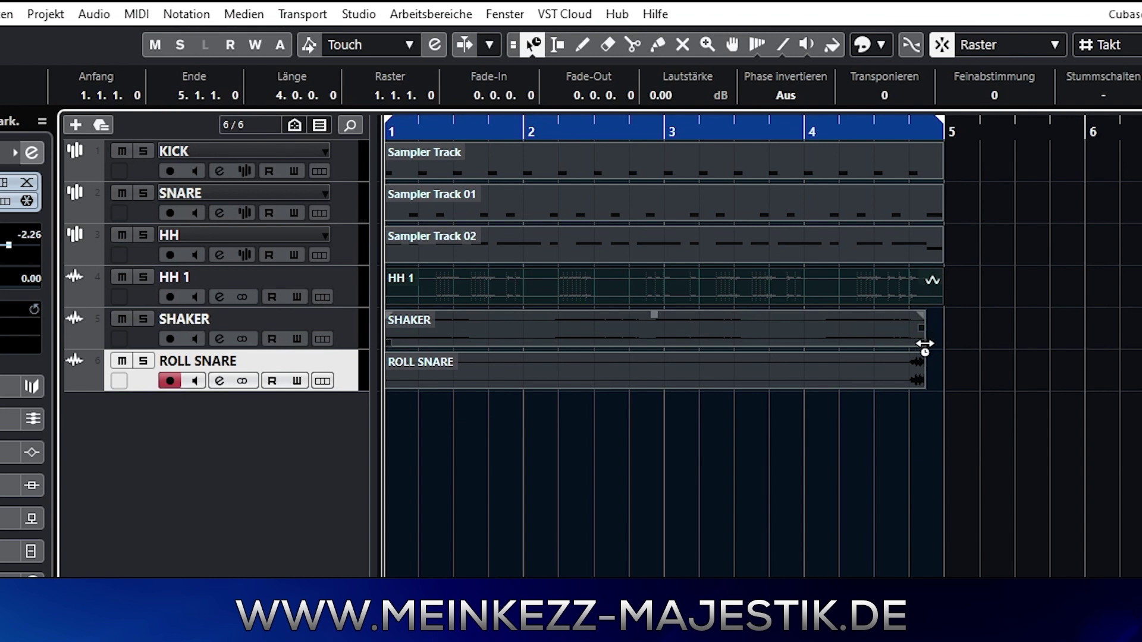
drag(925, 344, 928, 345)
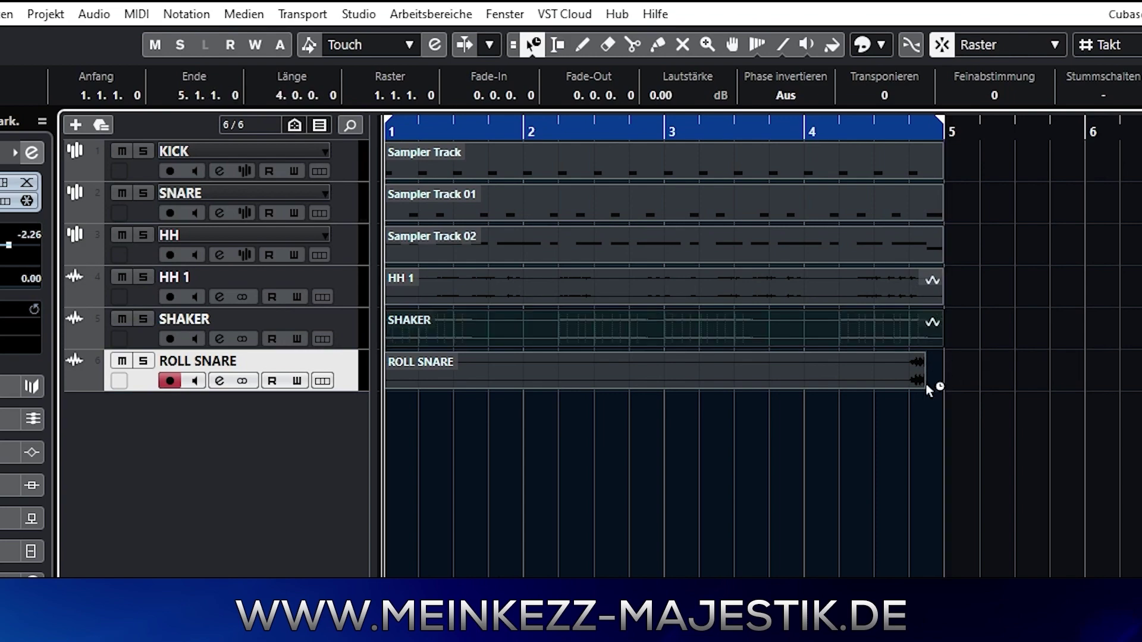
drag(920, 387, 934, 388)
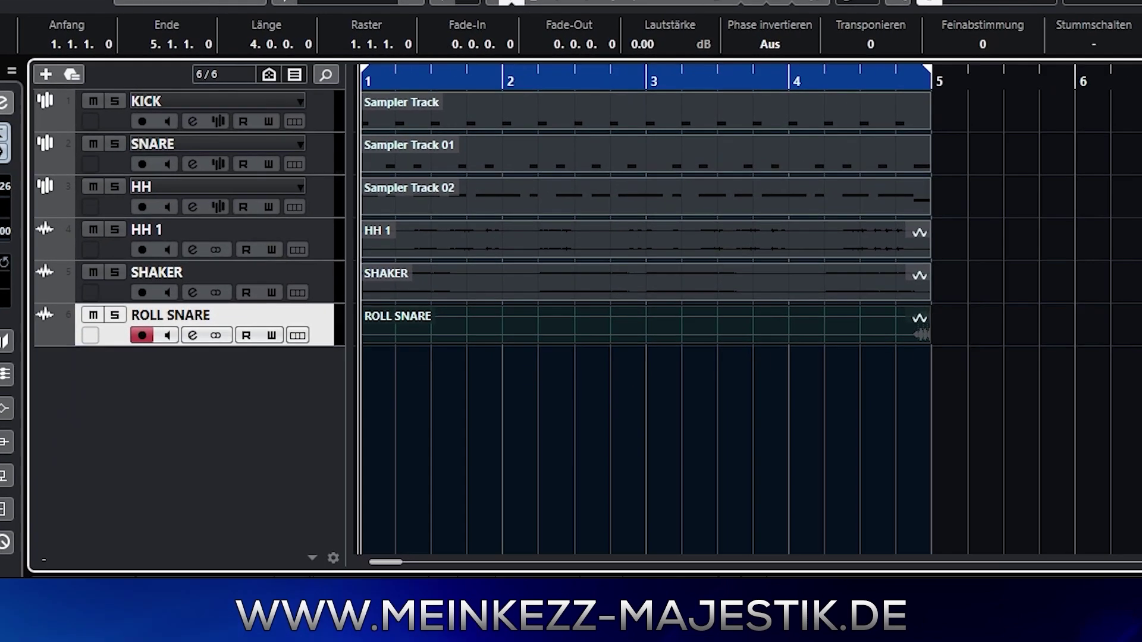
key(space)
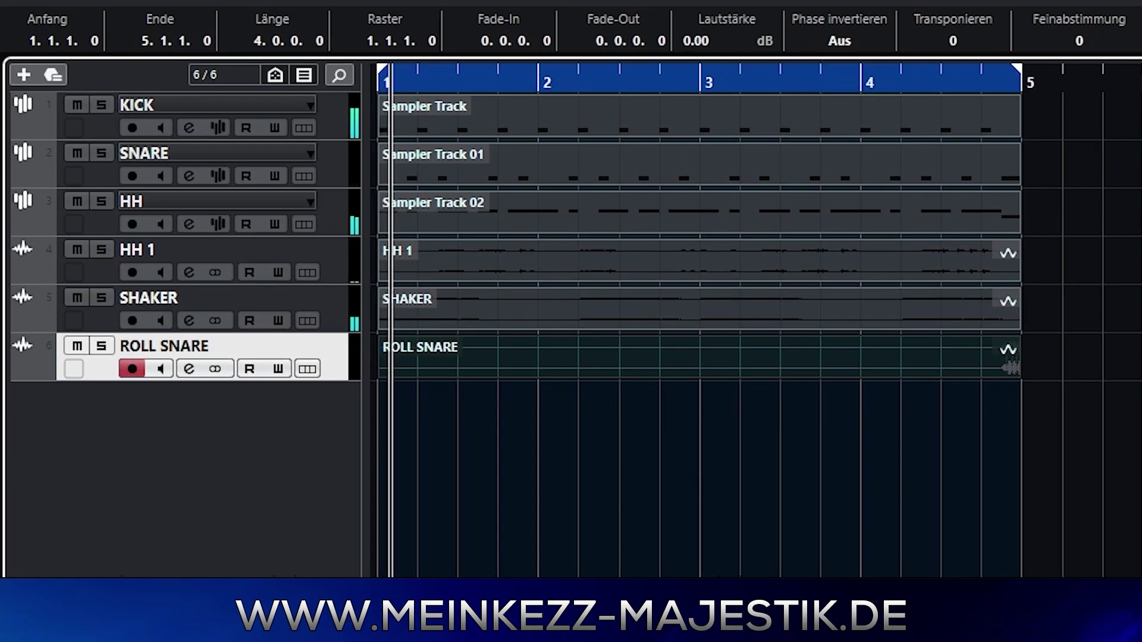